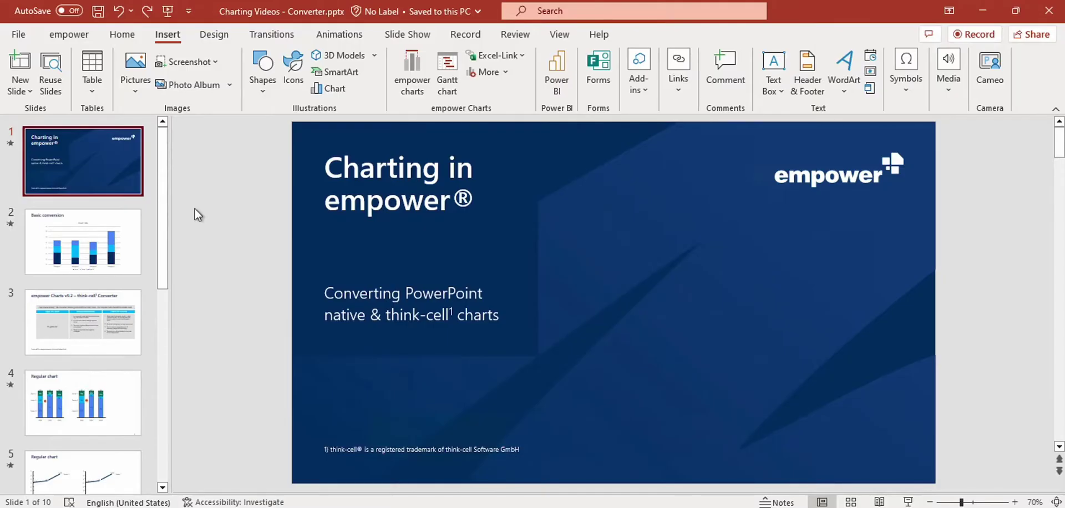
Convert the native chart on the "Basic conversion" slide into an empower stacked column chart
{"action": "left_click", "coordinate": [111, 235]}
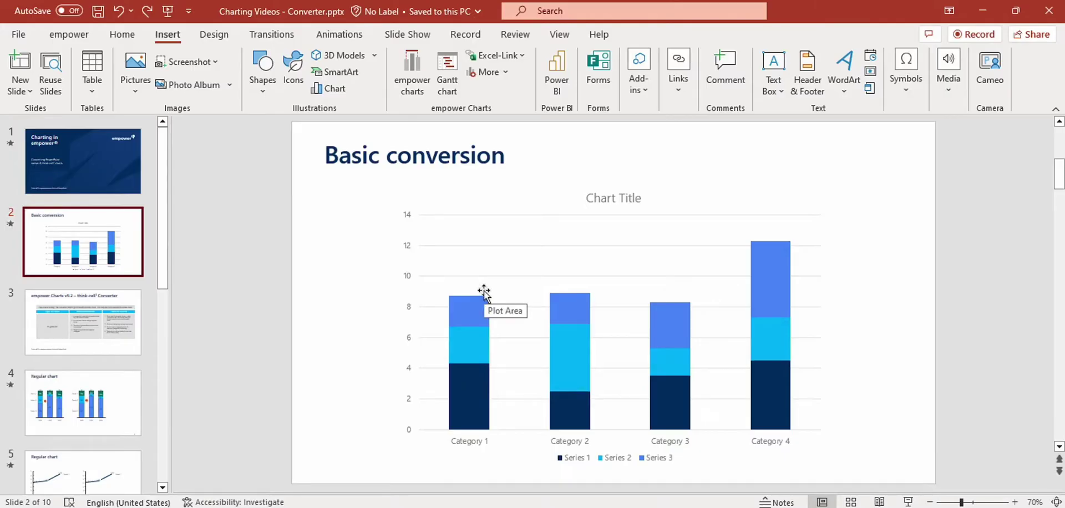
{"action": "left_click", "coordinate": [526, 221]}
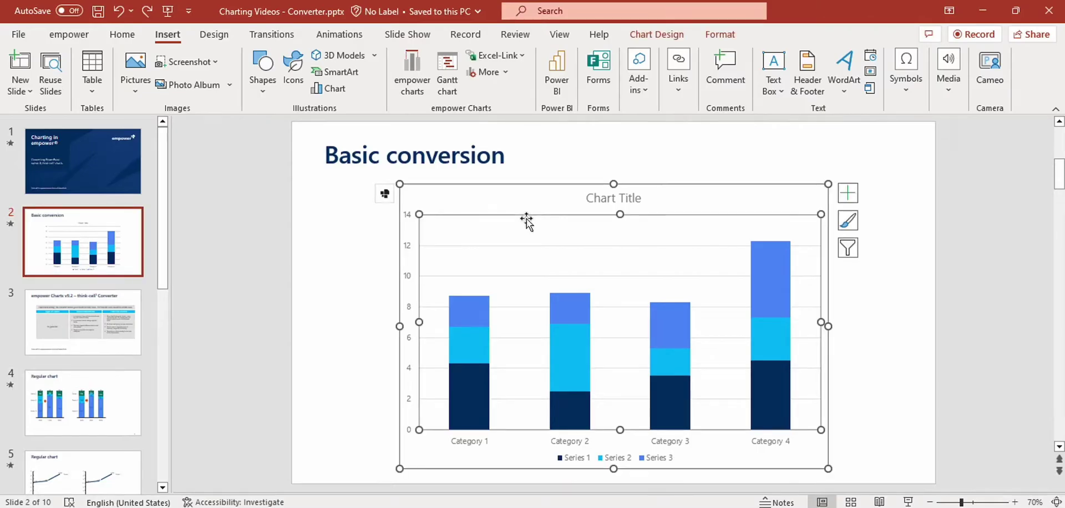
{"action": "left_click", "coordinate": [386, 195]}
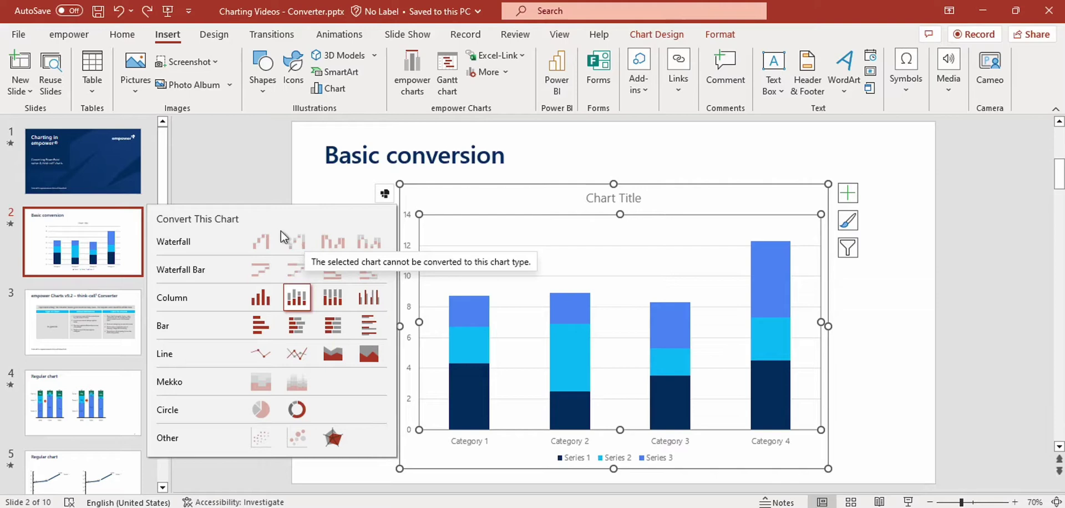
{"action": "left_click", "coordinate": [303, 301]}
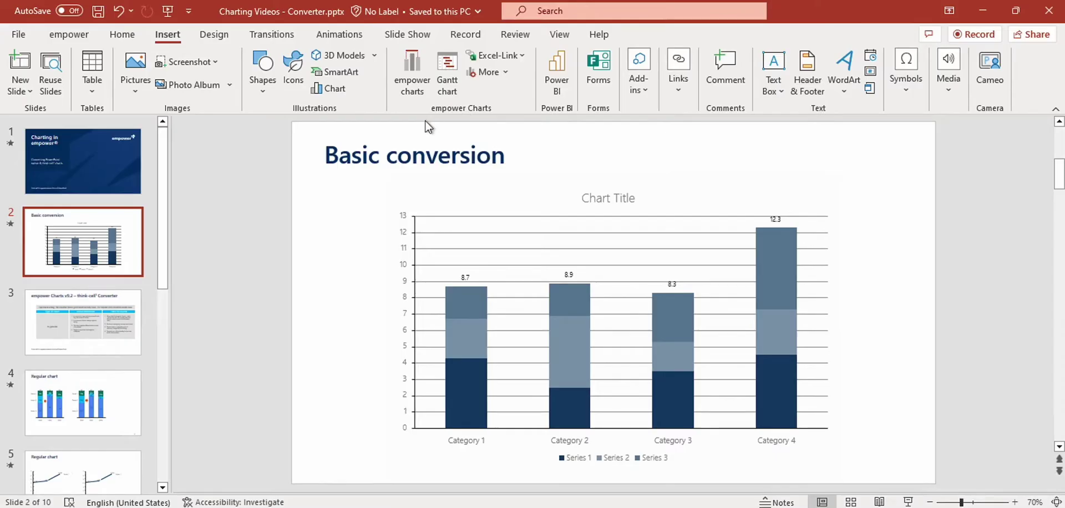
View the available empower chart types and undo the chart conversion on the "Basic conversion" slide
{"action": "left_click", "coordinate": [412, 89]}
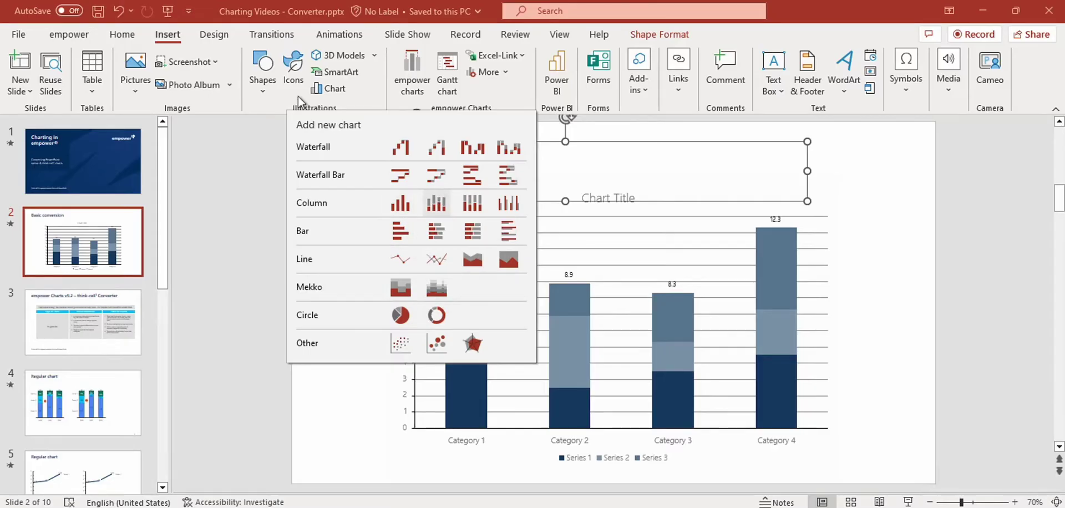
{"action": "left_click", "coordinate": [119, 13]}
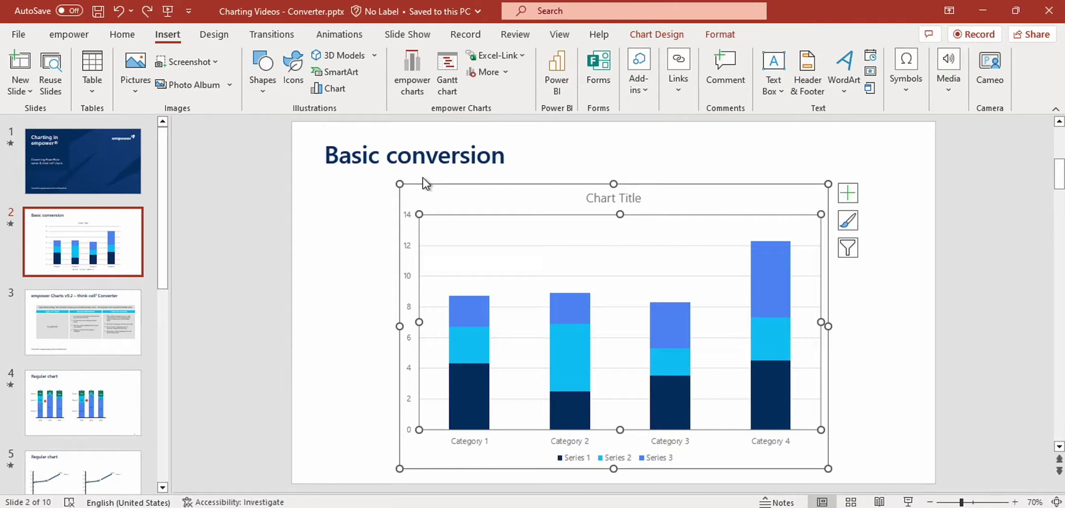
Convert all charts on the "Basic conversion" slide at once and compare the converted slide with the original one
{"action": "left_click", "coordinate": [503, 73]}
{"action": "mouse_move", "coordinate": [495, 111]}
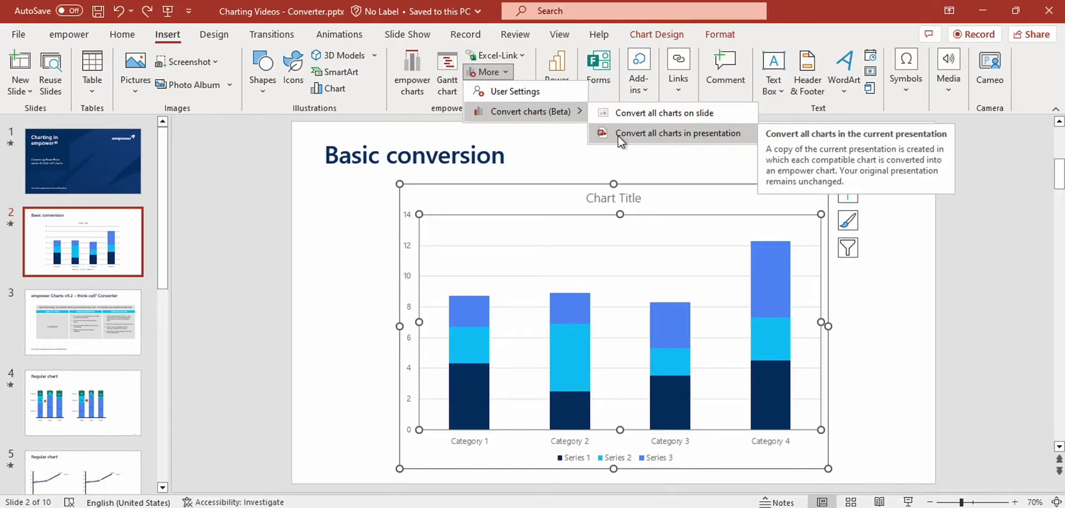
{"action": "left_click", "coordinate": [628, 113]}
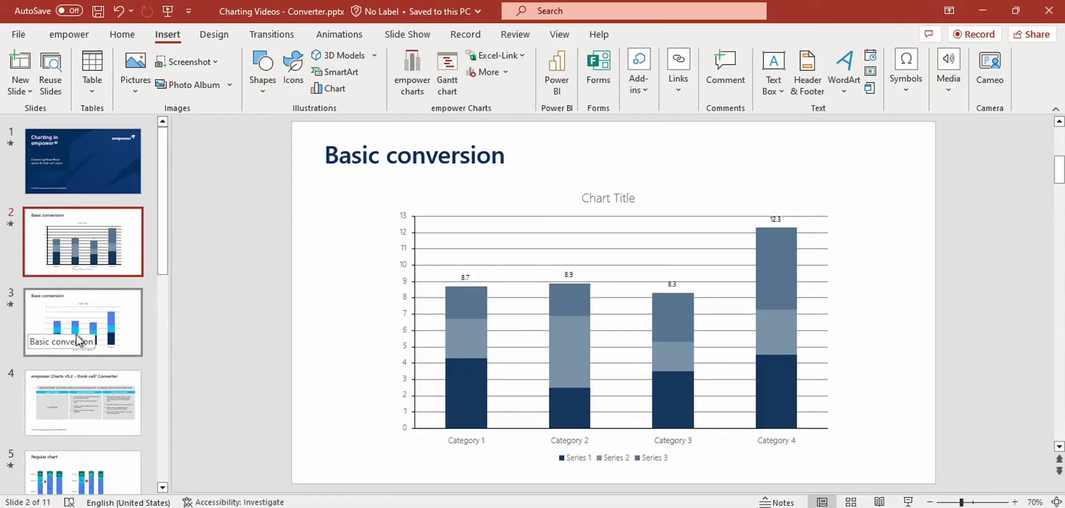
{"action": "left_click", "coordinate": [76, 335]}
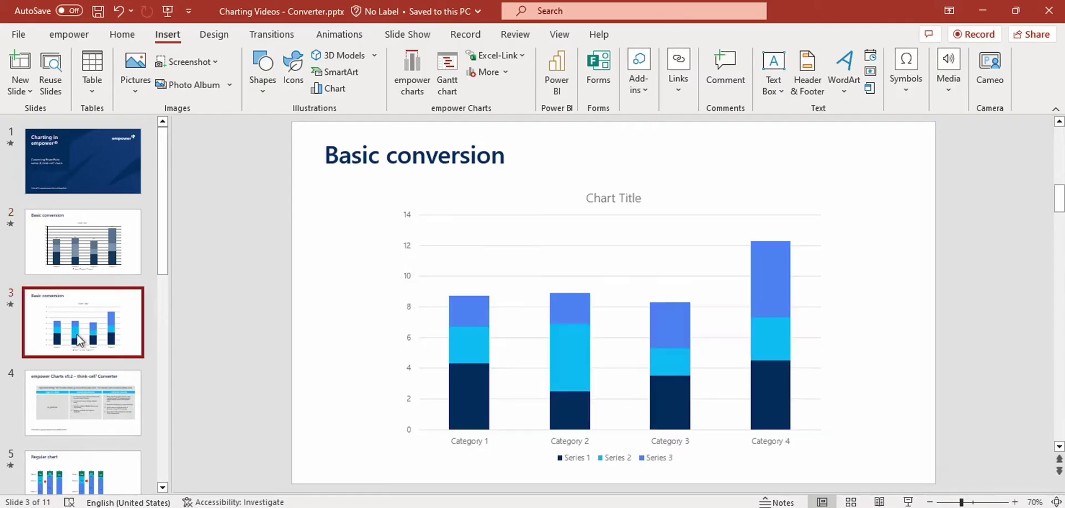
{"action": "left_click", "coordinate": [86, 245]}
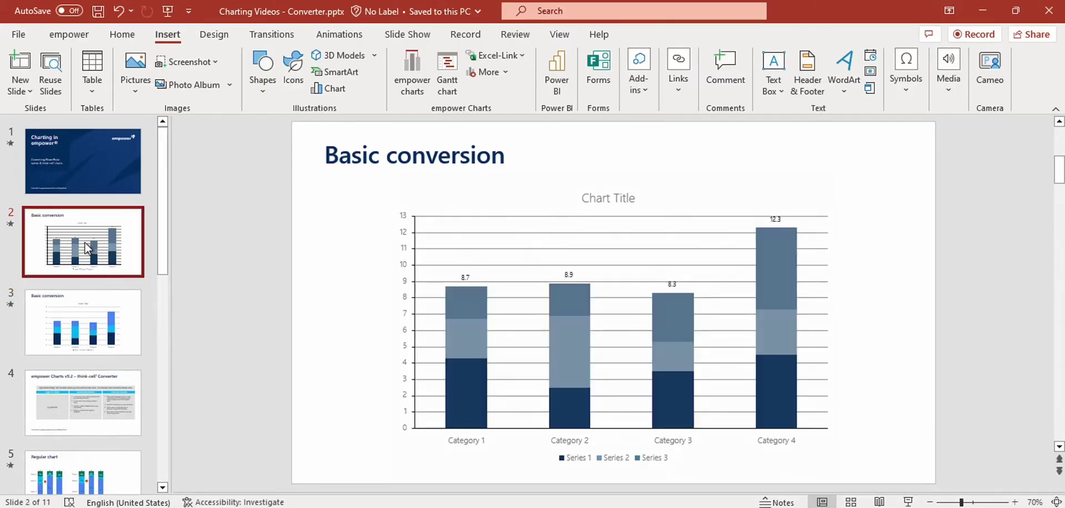
Review the options for converting several charts and the think-cell Converter slide with known limitations and hints for rework
{"action": "left_click", "coordinate": [504, 74]}
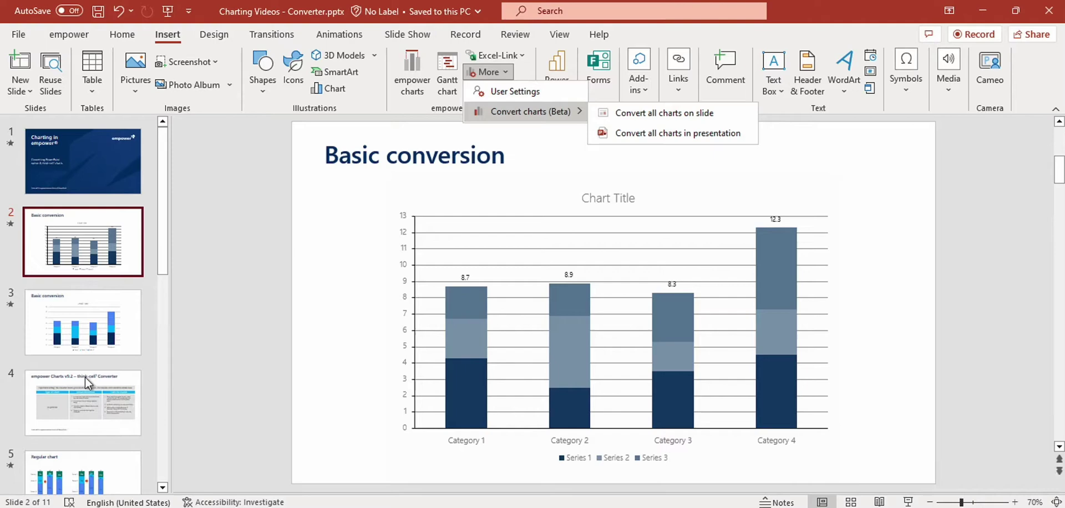
{"action": "left_click", "coordinate": [48, 399]}
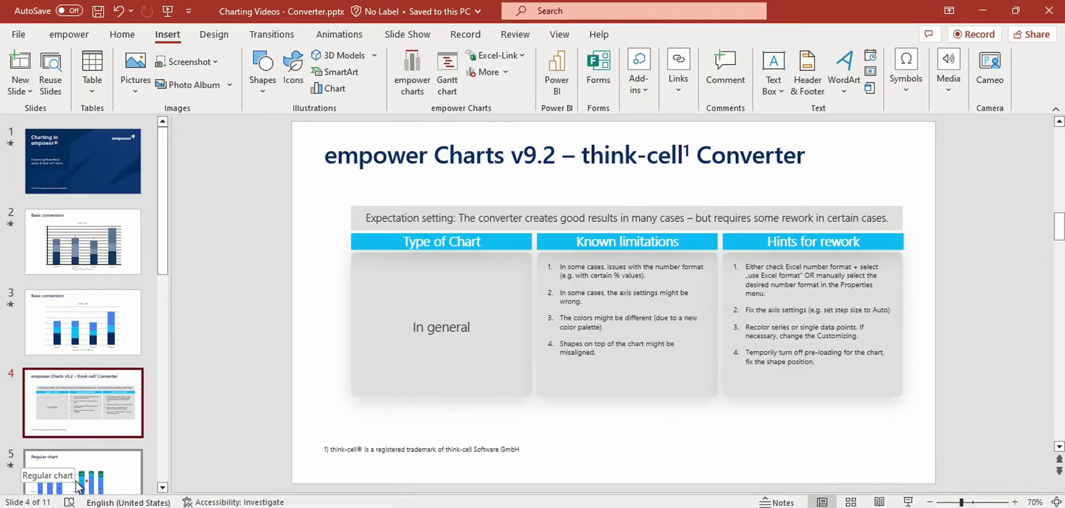
Convert the right-hand stacked chart on slide 5 into an empower 100% stacked column chart
{"action": "left_click", "coordinate": [119, 469]}
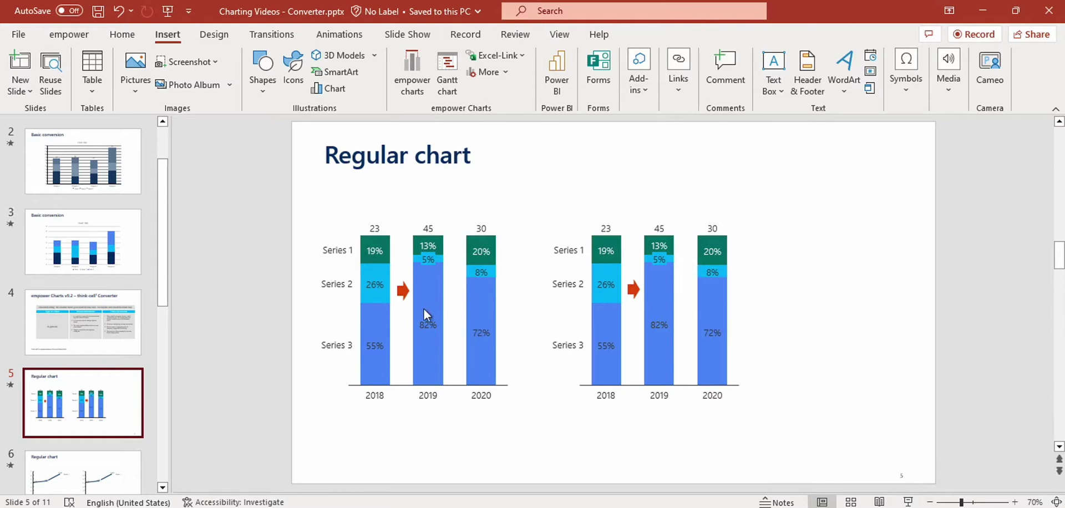
{"action": "mouse_move", "coordinate": [424, 308]}
{"action": "left_click", "coordinate": [689, 272]}
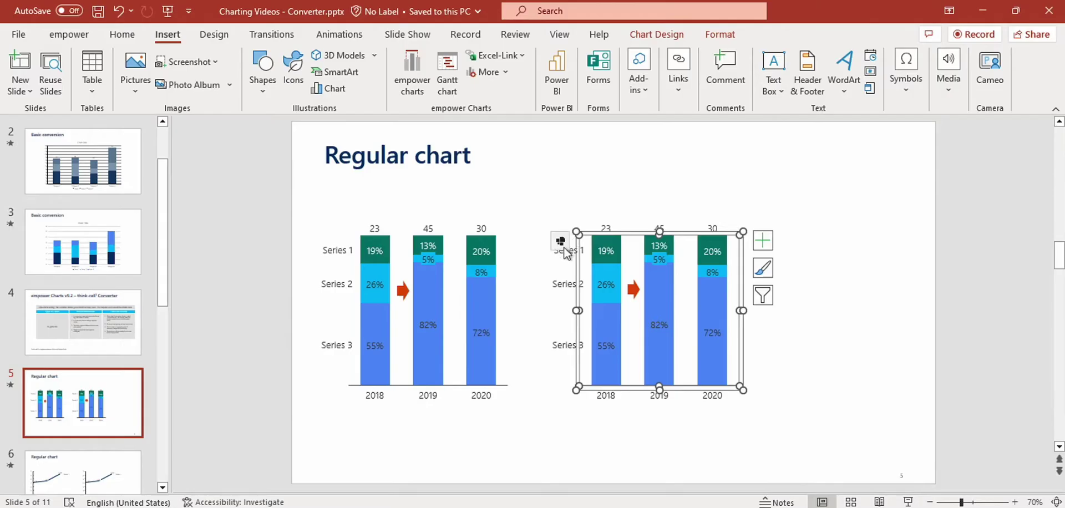
{"action": "left_click", "coordinate": [560, 242]}
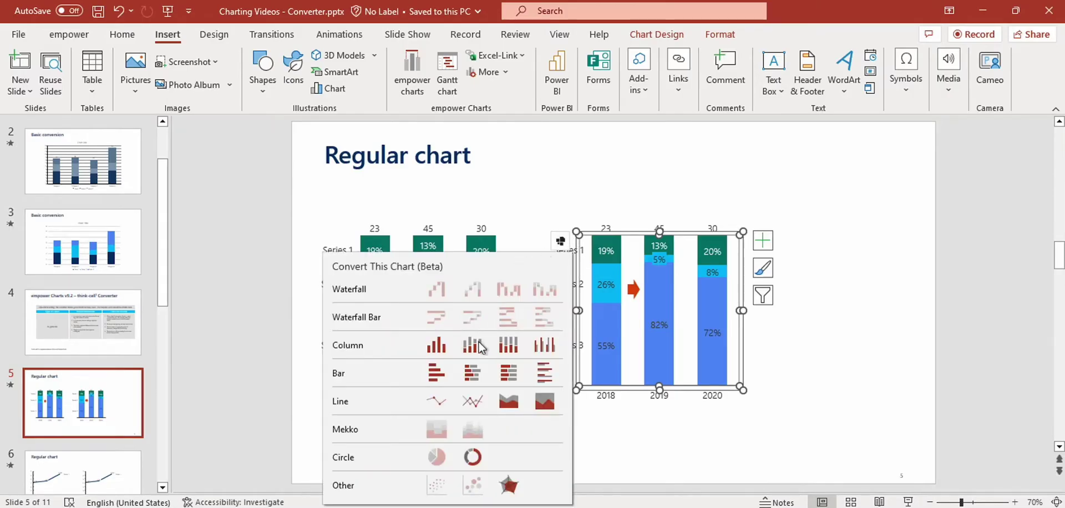
{"action": "left_click", "coordinate": [508, 345]}
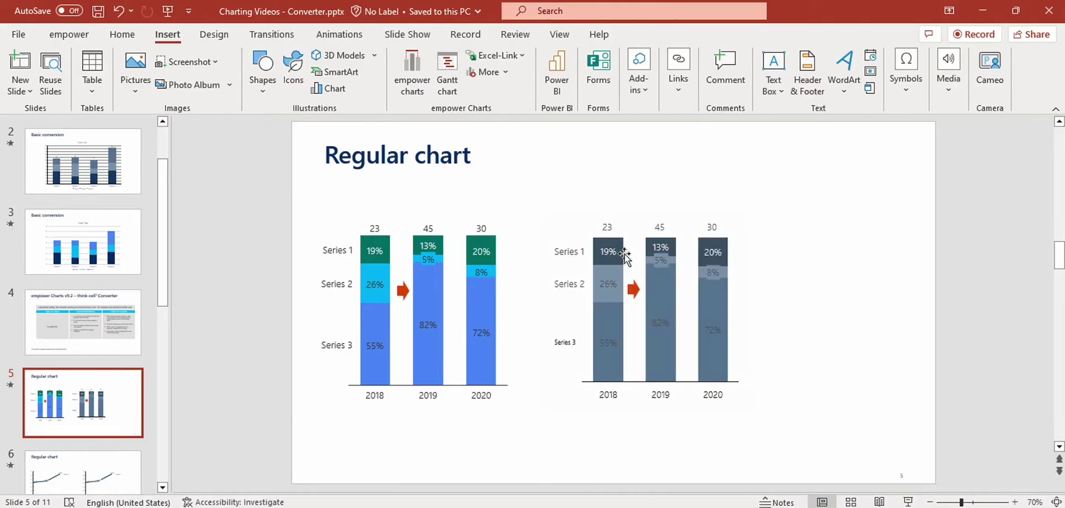
Apply a uniform font size of 14 to the converted column chart, including its Series 3 label
{"action": "left_click", "coordinate": [648, 287]}
{"action": "left_click", "coordinate": [685, 255]}
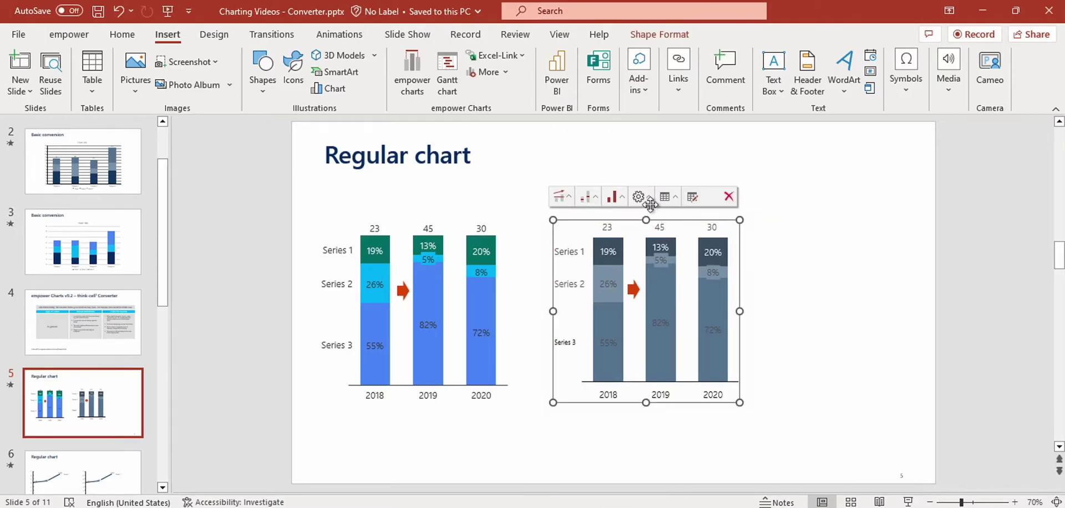
{"action": "left_click", "coordinate": [646, 198]}
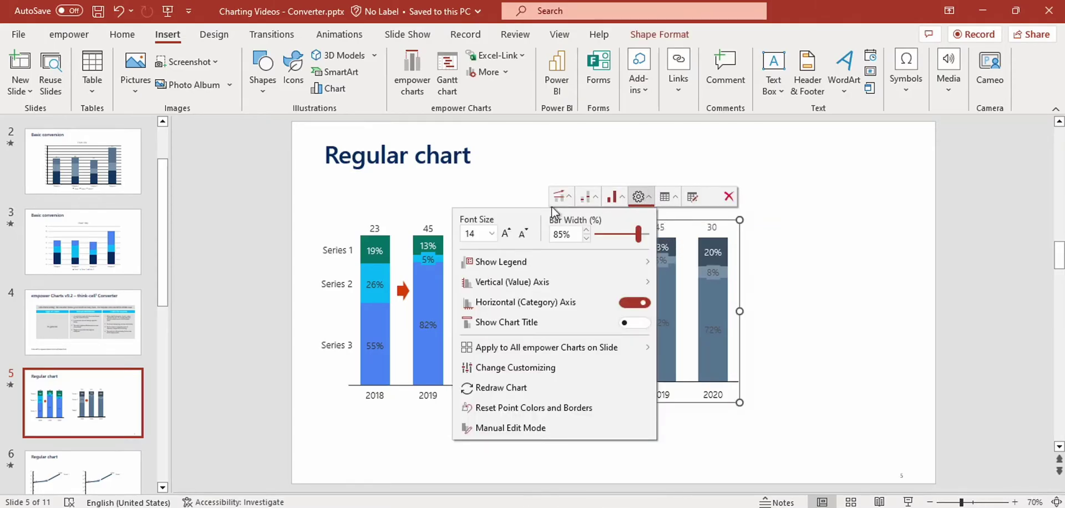
{"action": "left_click", "coordinate": [504, 235]}
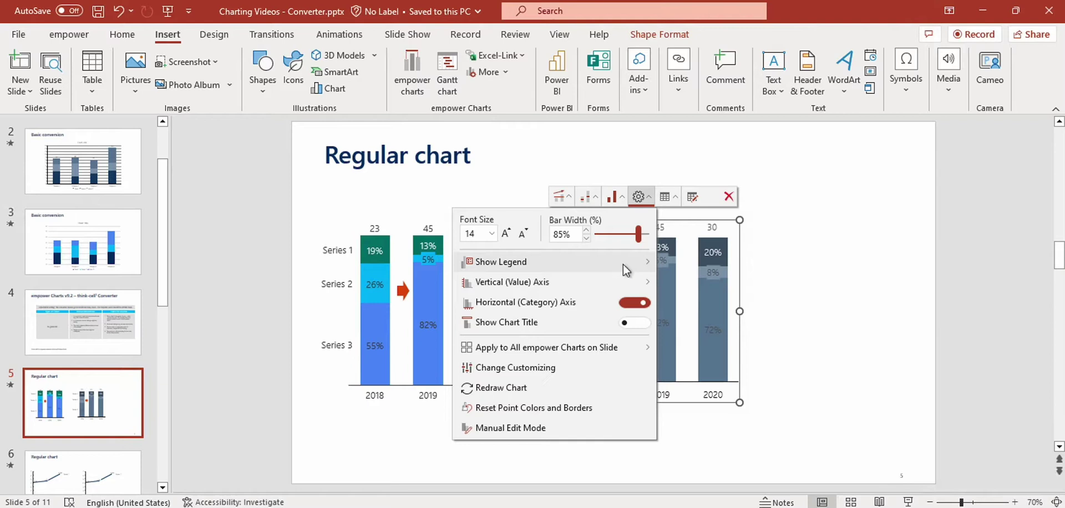
{"action": "left_click", "coordinate": [780, 302]}
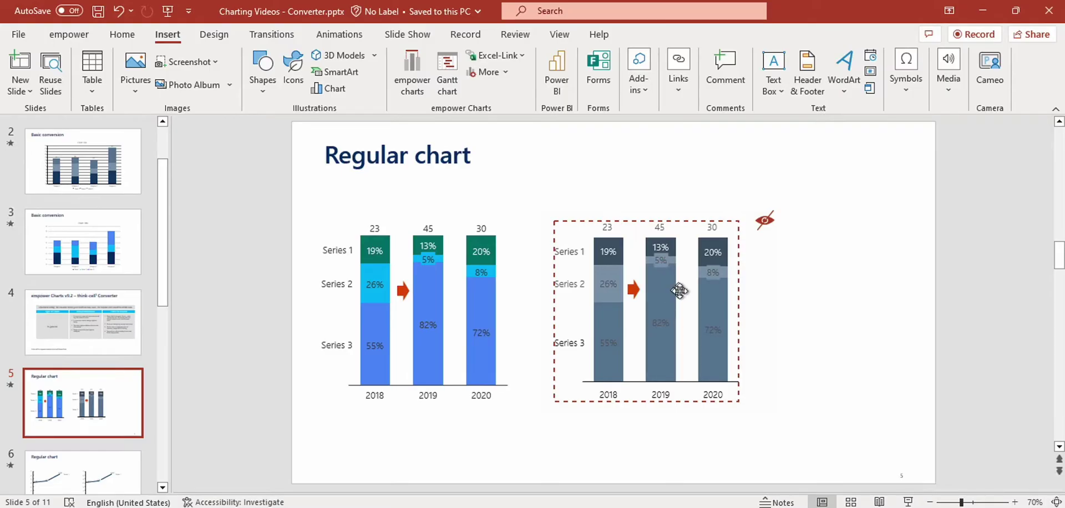
Turn off pre-loading for the converted column chart and check that the red arrow on top of it can be selected
{"action": "left_click", "coordinate": [763, 226]}
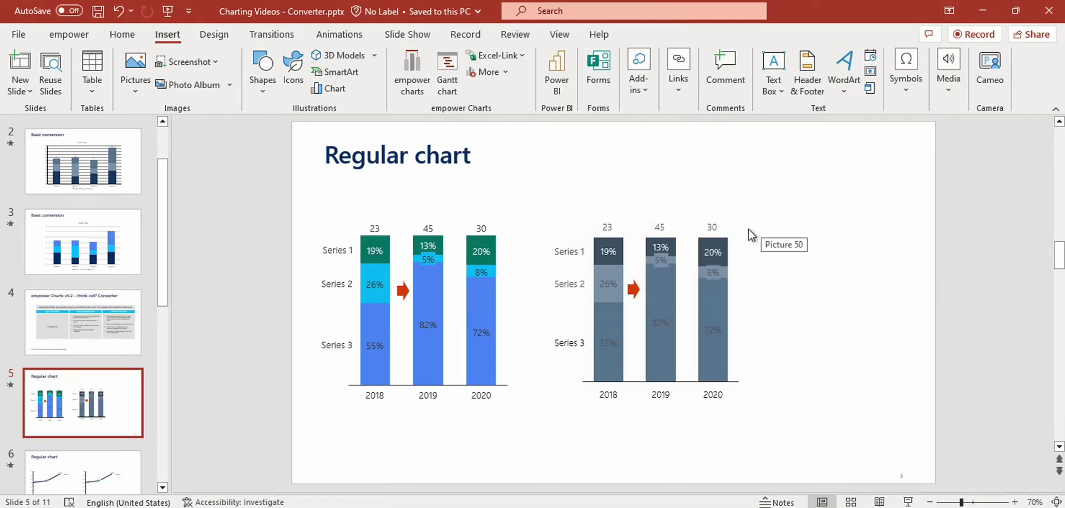
{"action": "left_click", "coordinate": [635, 291]}
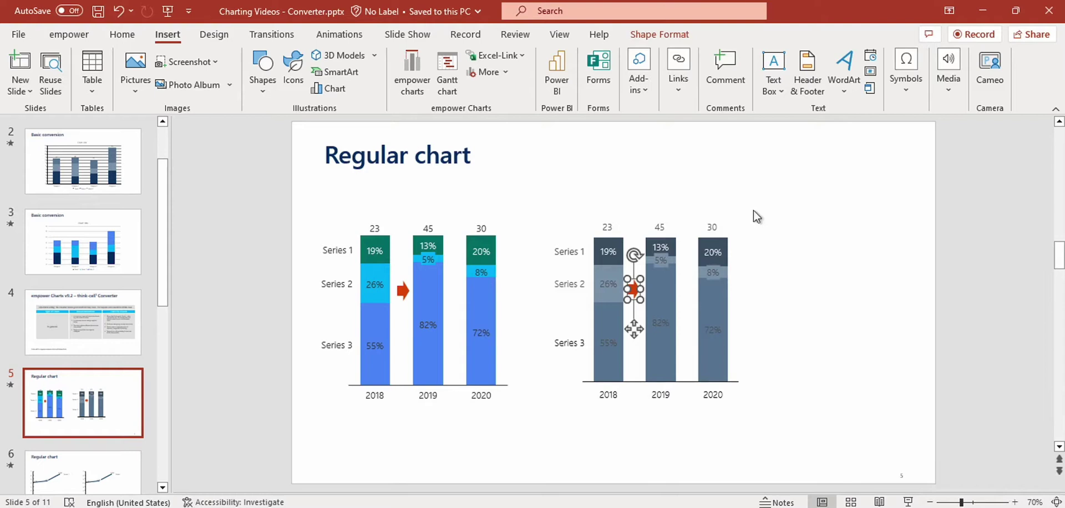
{"action": "left_click", "coordinate": [696, 268]}
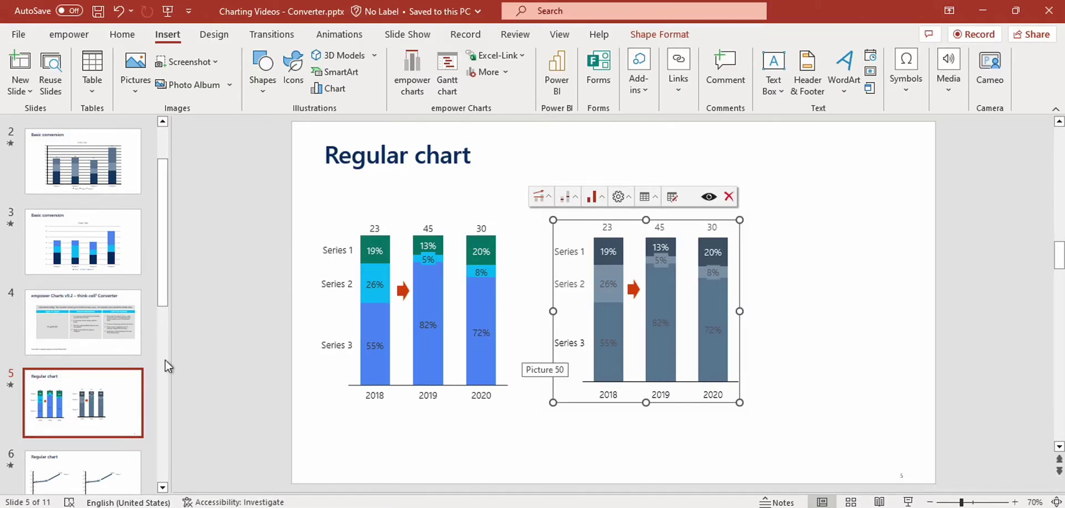
Convert the right-hand line chart on slide 6 into an empower Single Line chart
{"action": "left_click", "coordinate": [71, 464]}
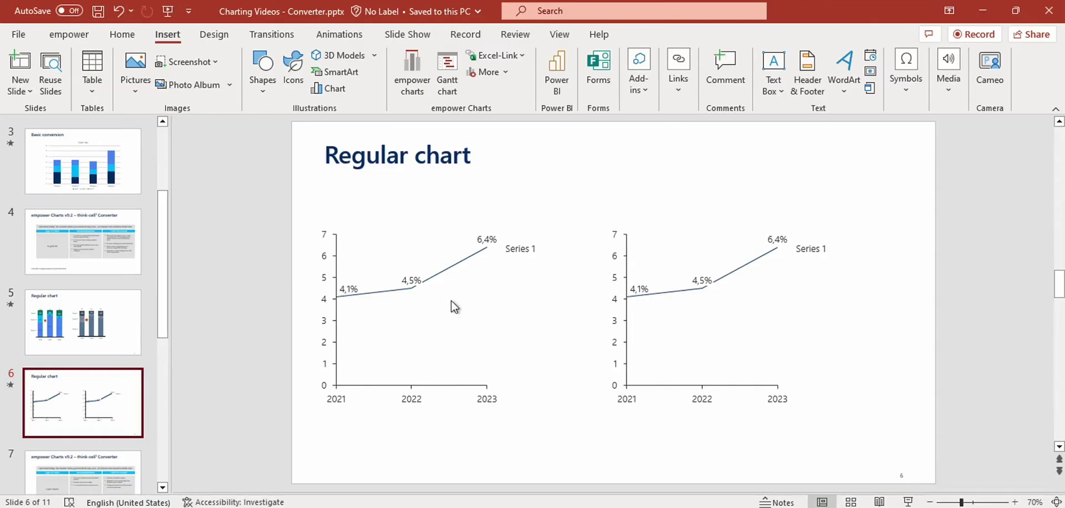
{"action": "left_click", "coordinate": [744, 271]}
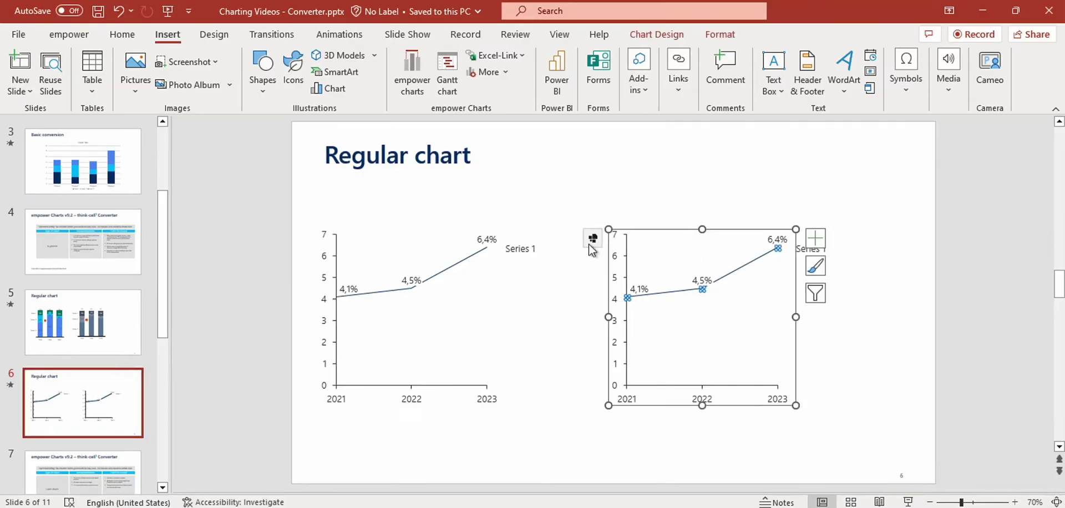
{"action": "left_click", "coordinate": [590, 245]}
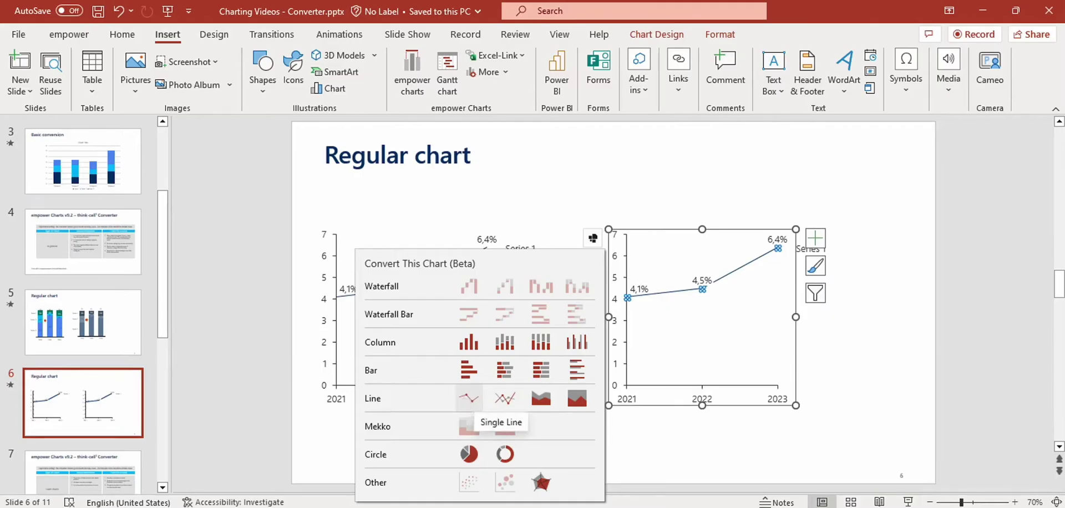
{"action": "left_click", "coordinate": [469, 398]}
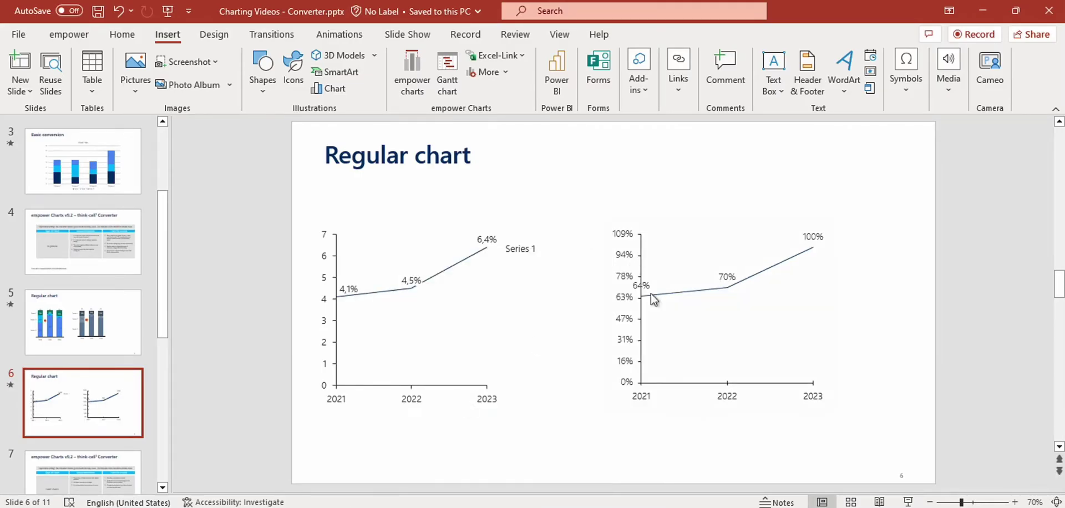
Examine the Series 1 values and their number format in the converted line chart's data sheet, and close it
{"action": "left_click", "coordinate": [688, 302]}
{"action": "left_click", "coordinate": [737, 259]}
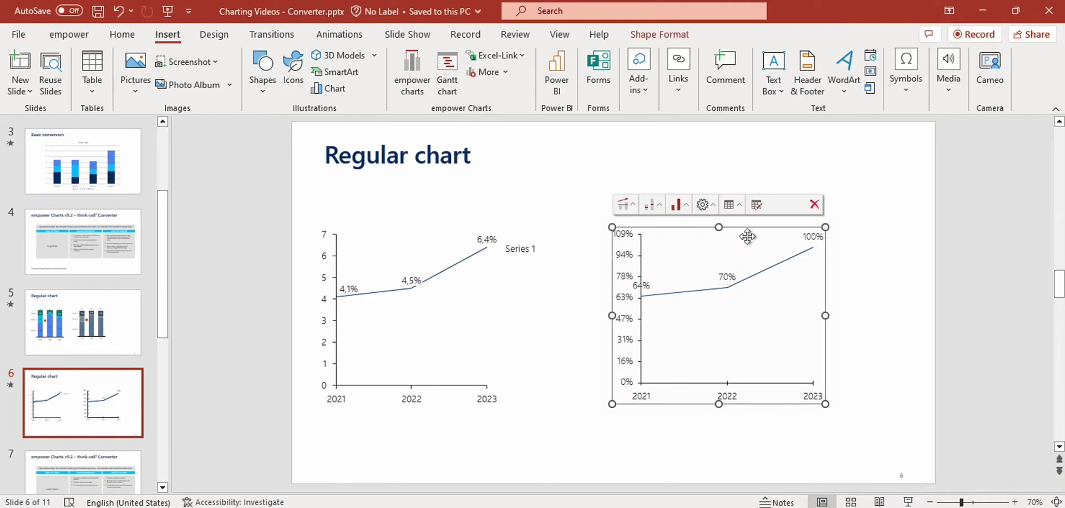
{"action": "left_click", "coordinate": [758, 206]}
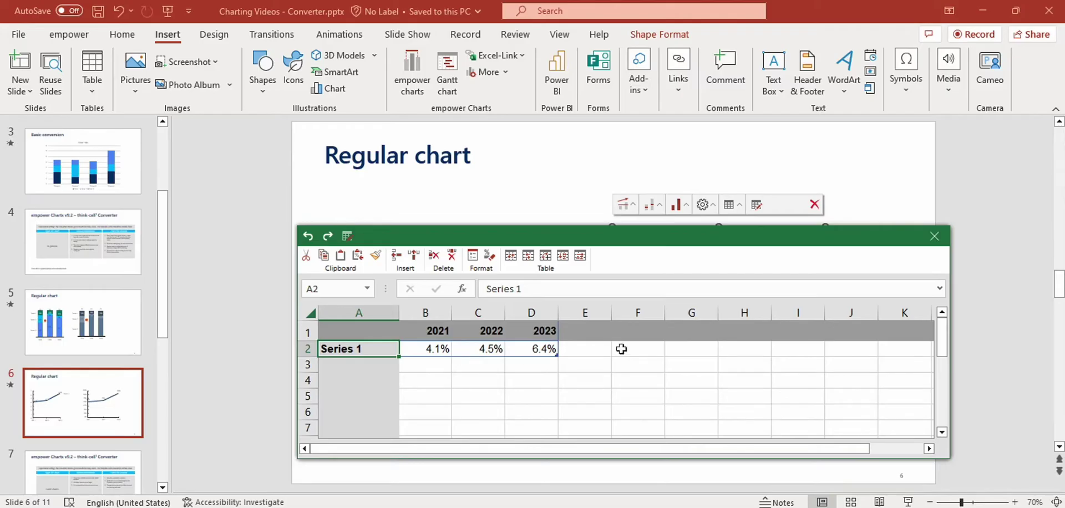
{"action": "left_click", "coordinate": [935, 238]}
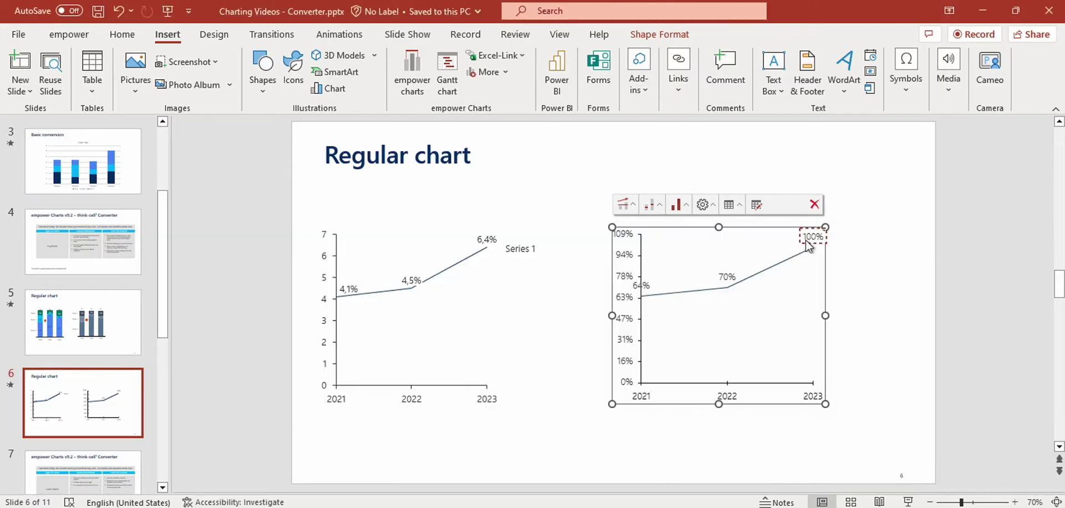
Set the data labels of the converted line chart to show Value instead of percentages
{"action": "left_click", "coordinate": [651, 206]}
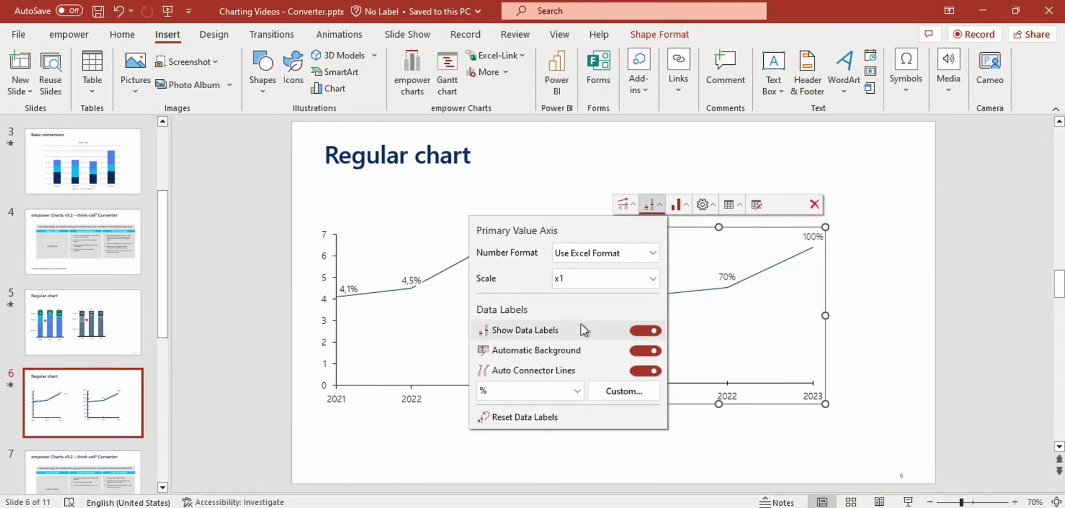
{"action": "left_click", "coordinate": [521, 395]}
{"action": "left_click", "coordinate": [495, 416]}
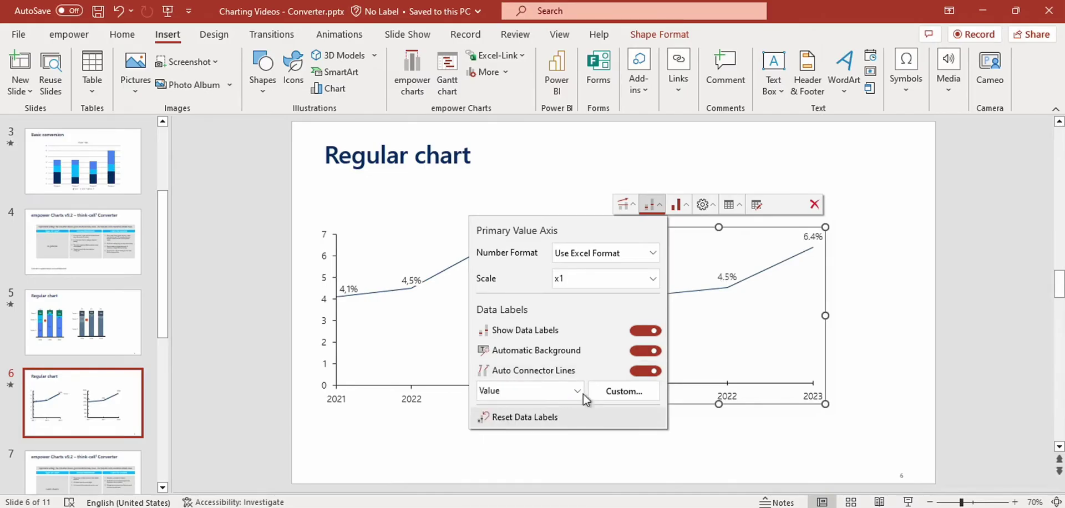
{"action": "left_click", "coordinate": [720, 328]}
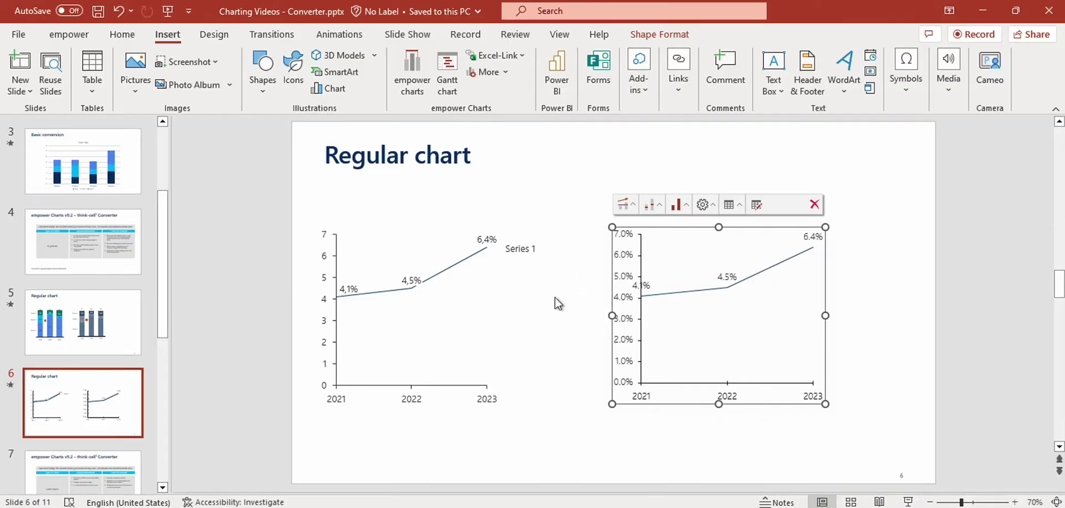
Set the step size of the converted line chart's value axis to 0.02
{"action": "left_click", "coordinate": [626, 292]}
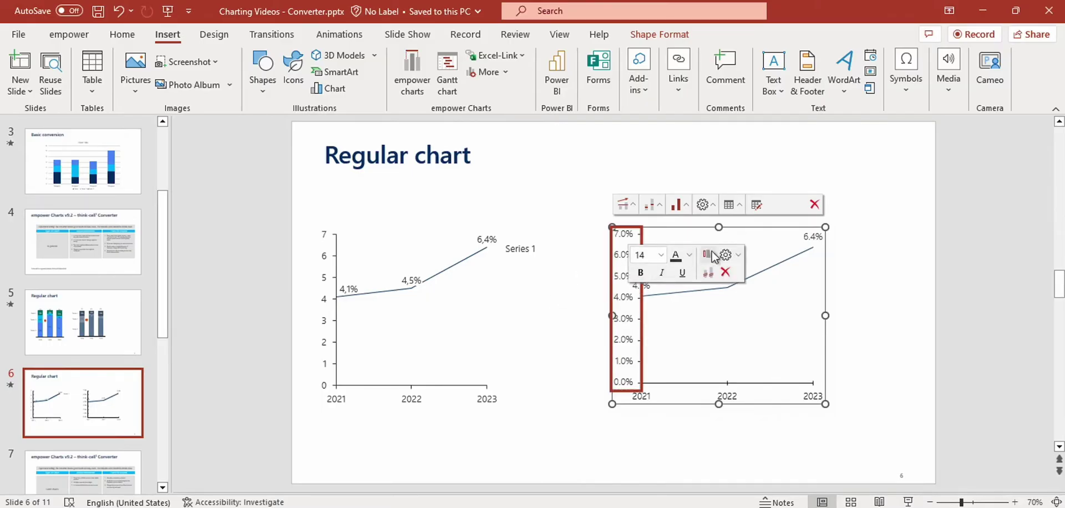
{"action": "left_click", "coordinate": [730, 254]}
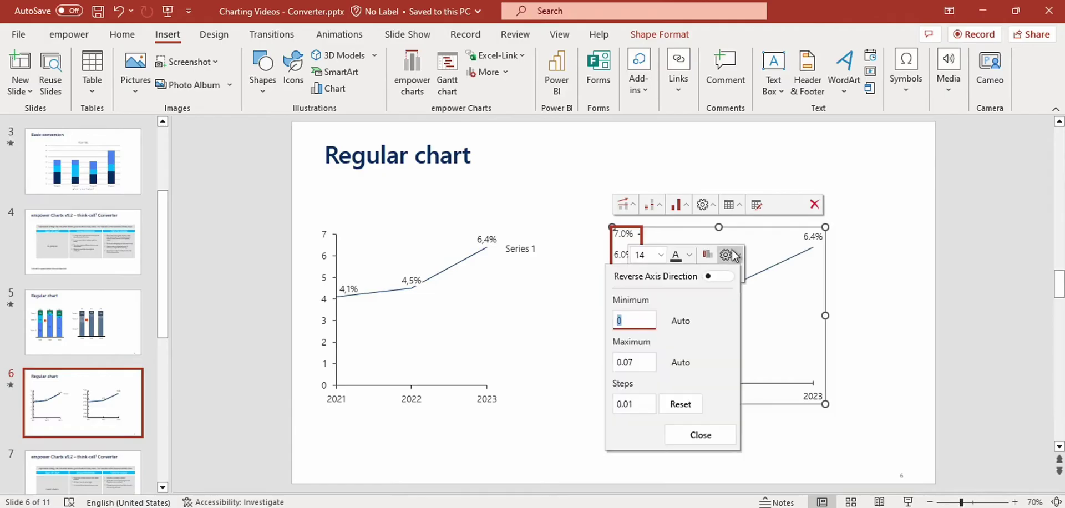
{"action": "left_click", "coordinate": [633, 404]}
{"action": "type", "text": "0.02"}
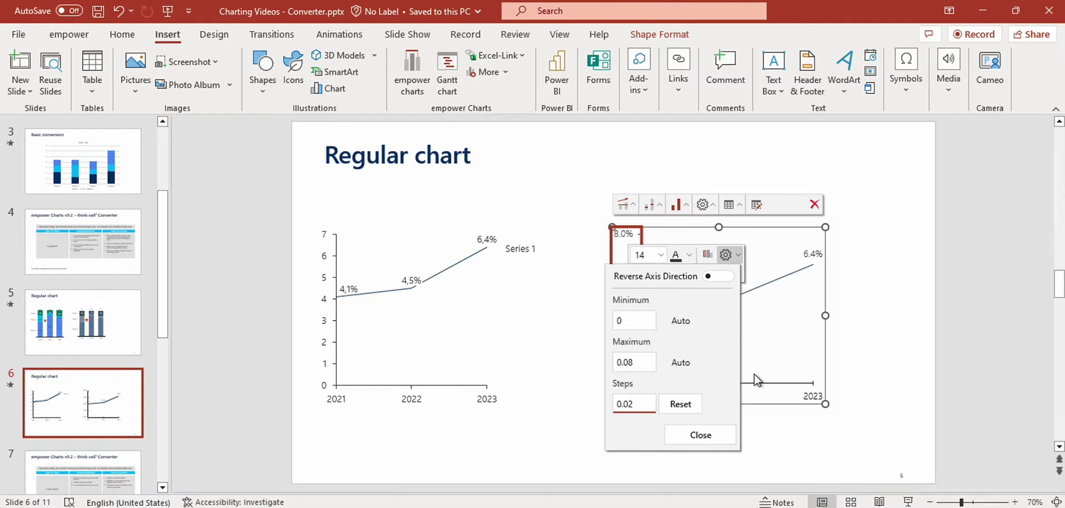
{"action": "left_click", "coordinate": [762, 330]}
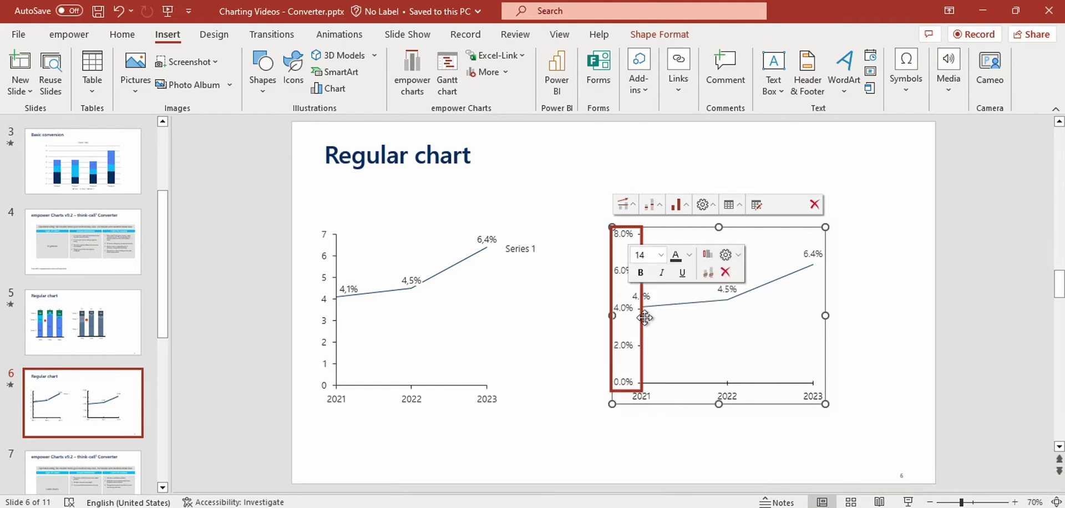
Move the converted line chart's 4.1% data label clear of the value axis and turn off its connector line
{"action": "left_click", "coordinate": [674, 320]}
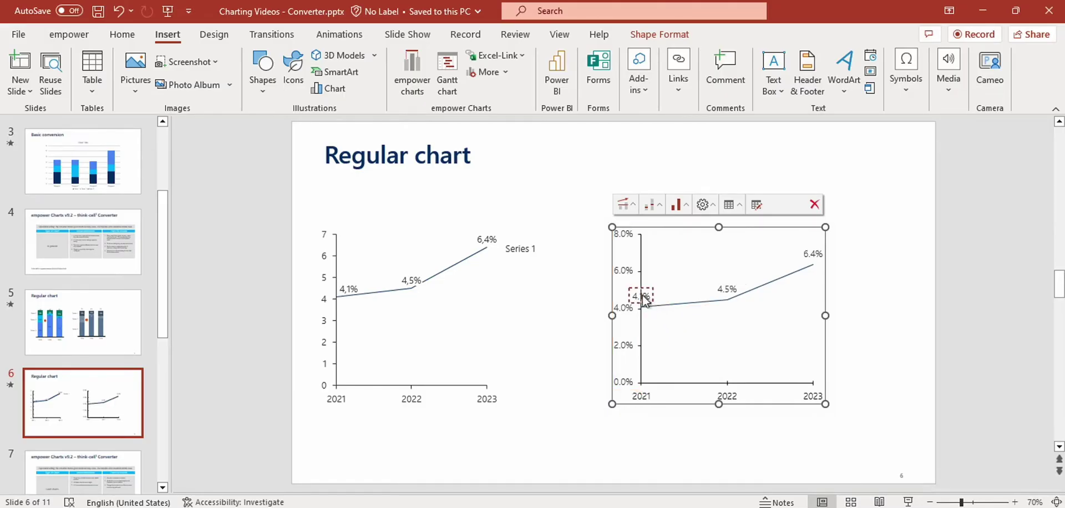
{"action": "left_click_drag", "start_coordinate": [646, 301], "coordinate": [660, 295]}
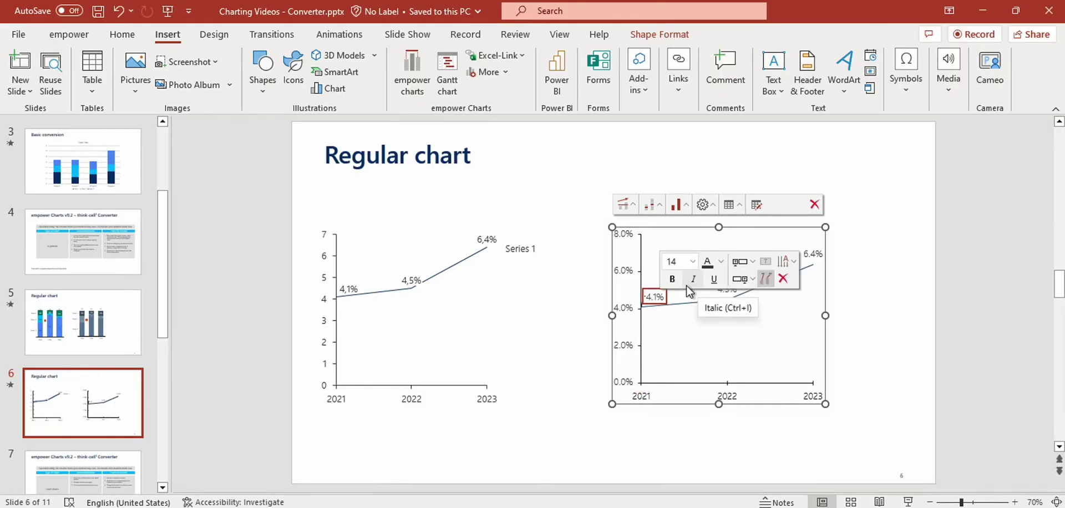
{"action": "left_click", "coordinate": [764, 278]}
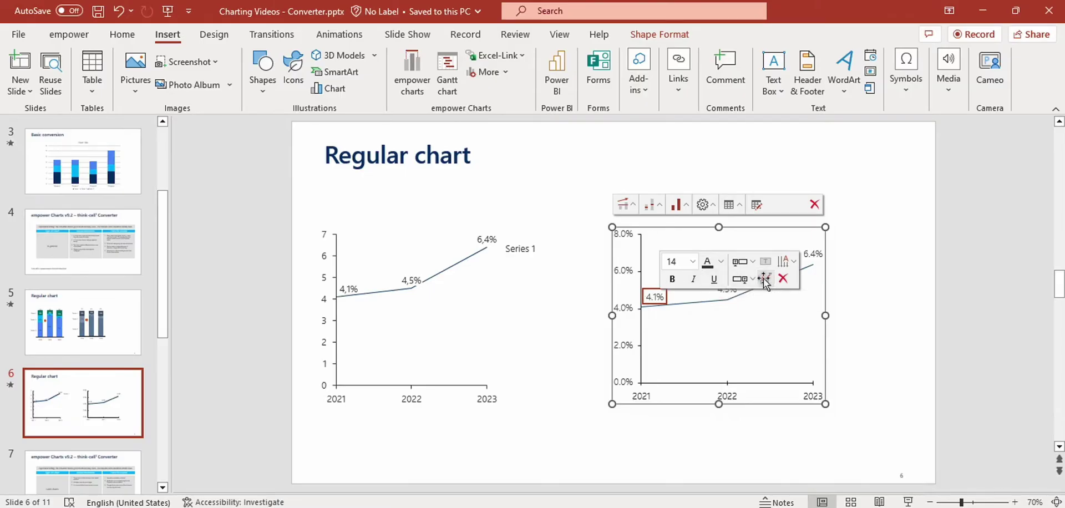
{"action": "left_click", "coordinate": [751, 307]}
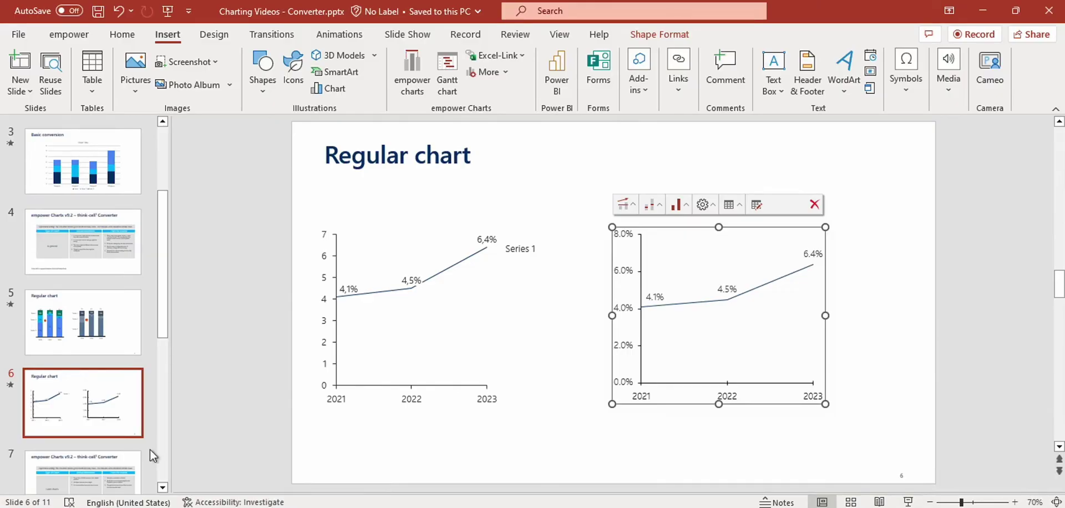
Review the Gantt limitations on slide 7, and convert all charts on the Gantt slide 8 into empower charts
{"action": "left_click", "coordinate": [105, 464]}
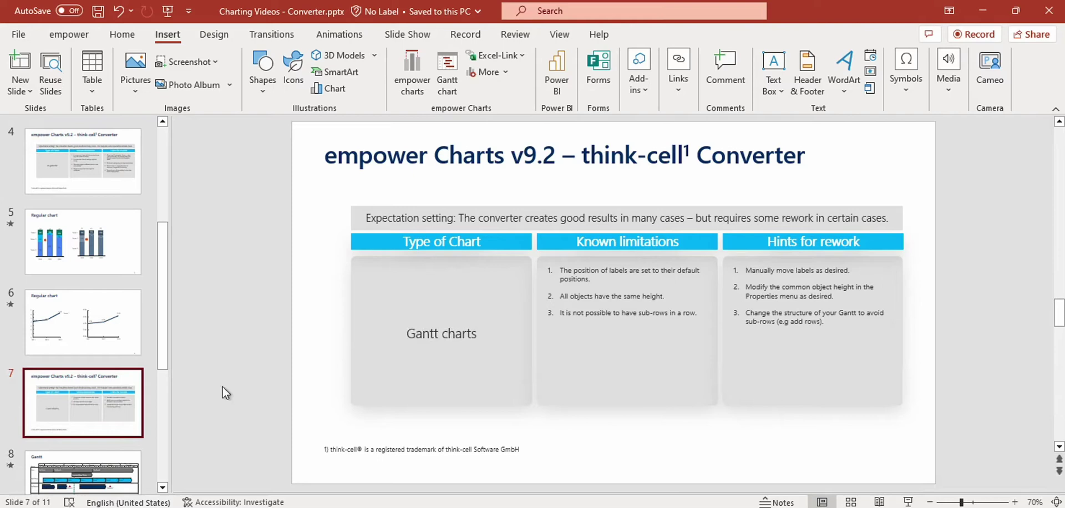
{"action": "left_click", "coordinate": [86, 470]}
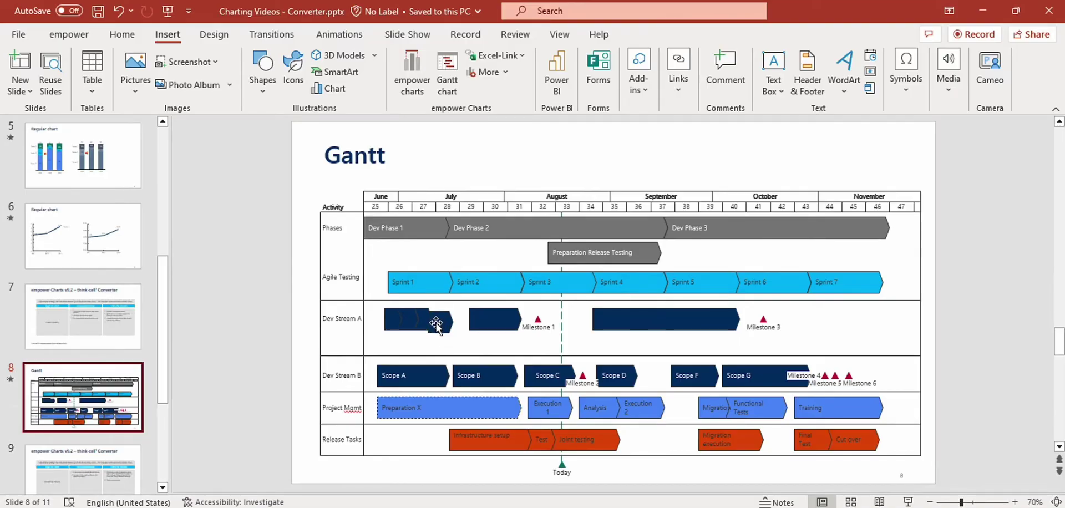
{"action": "left_click", "coordinate": [503, 72]}
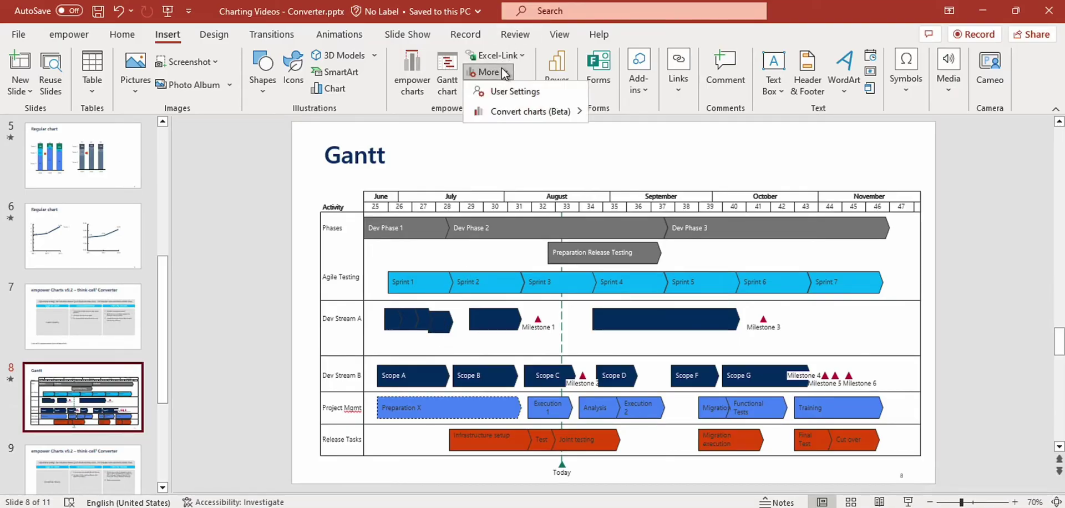
{"action": "mouse_move", "coordinate": [552, 106]}
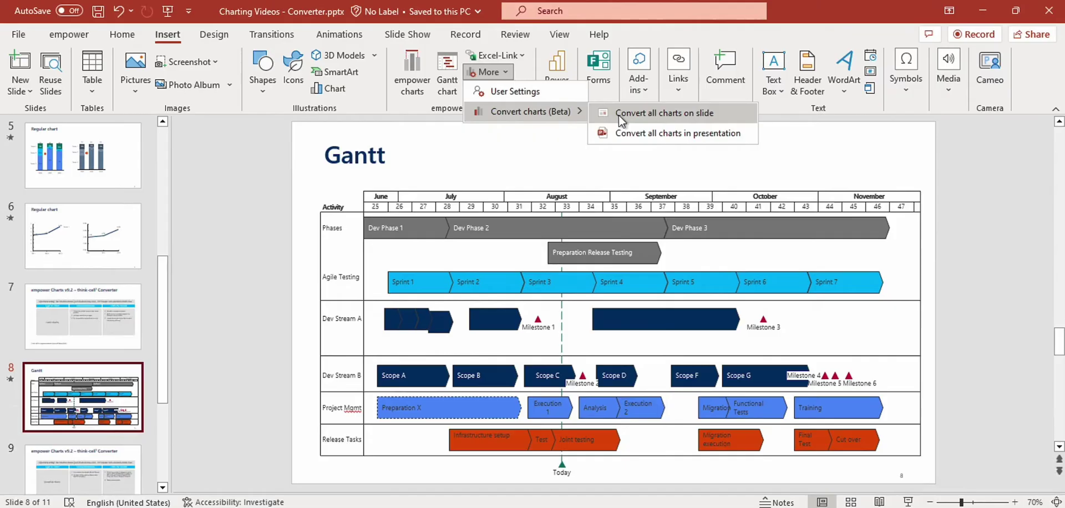
{"action": "left_click", "coordinate": [619, 114]}
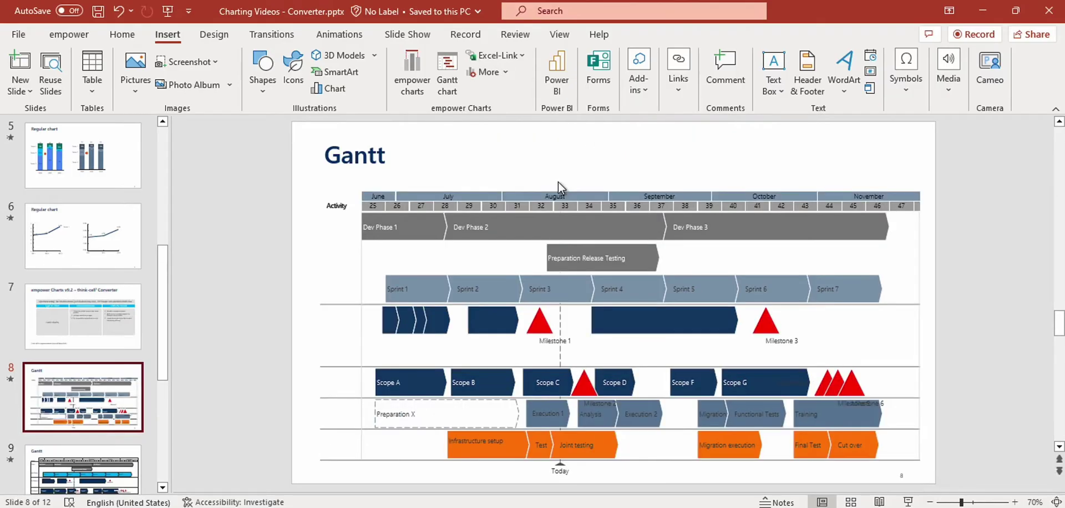
Move the last of the short adjoining July bars in the Gantt's Dev Stream A row down to the line below
{"action": "left_click", "coordinate": [434, 322]}
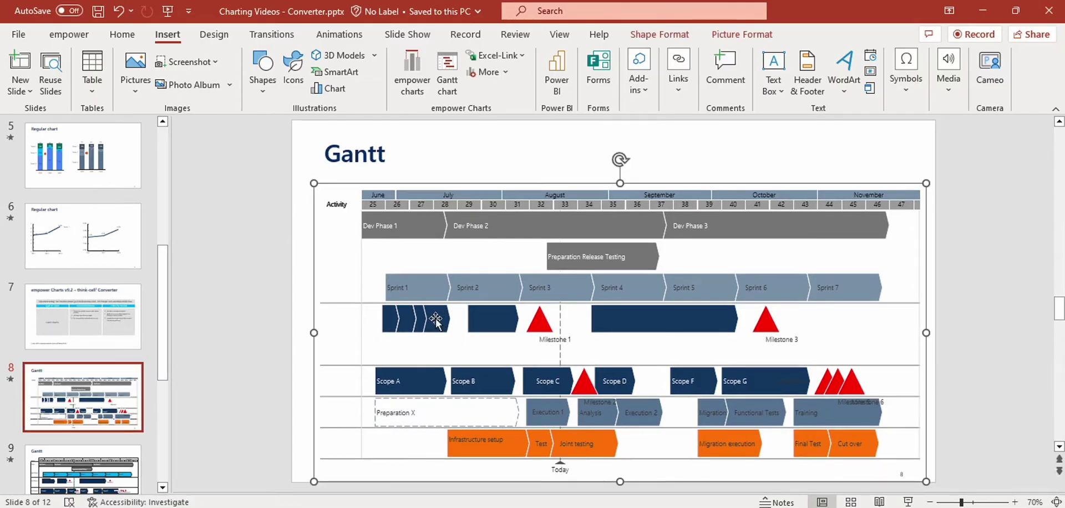
{"action": "left_click", "coordinate": [436, 324]}
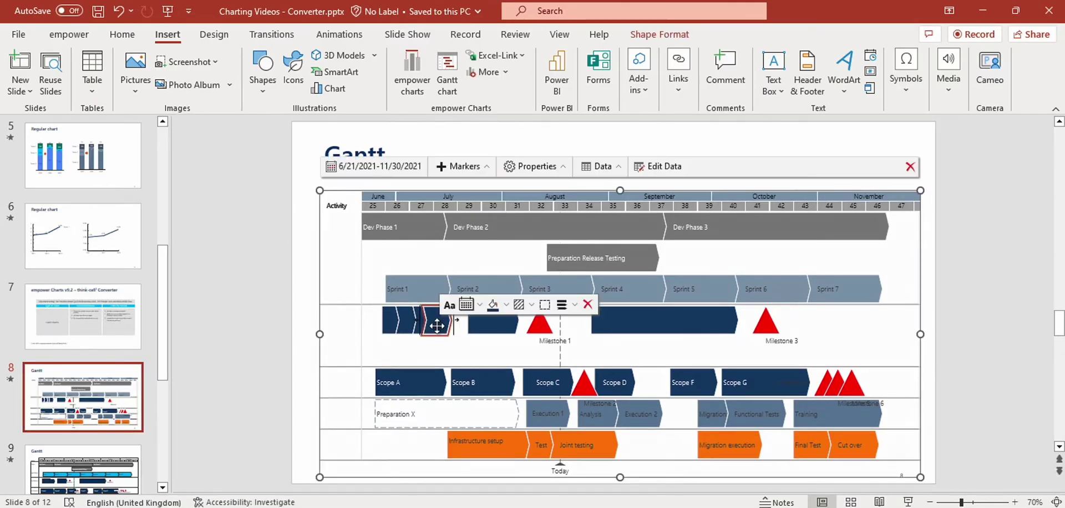
{"action": "left_click_drag", "start_coordinate": [437, 326], "coordinate": [469, 337]}
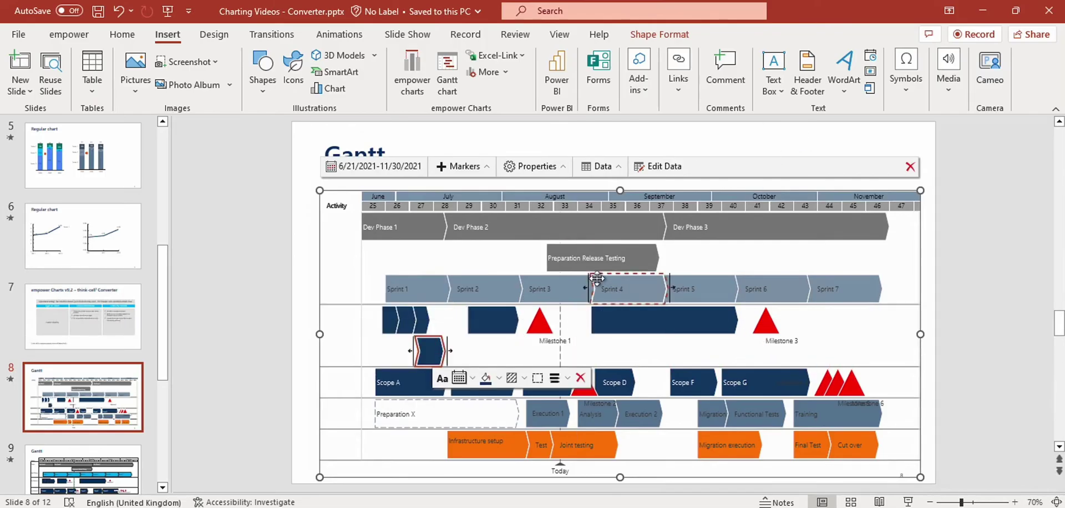
{"action": "left_click", "coordinate": [582, 289]}
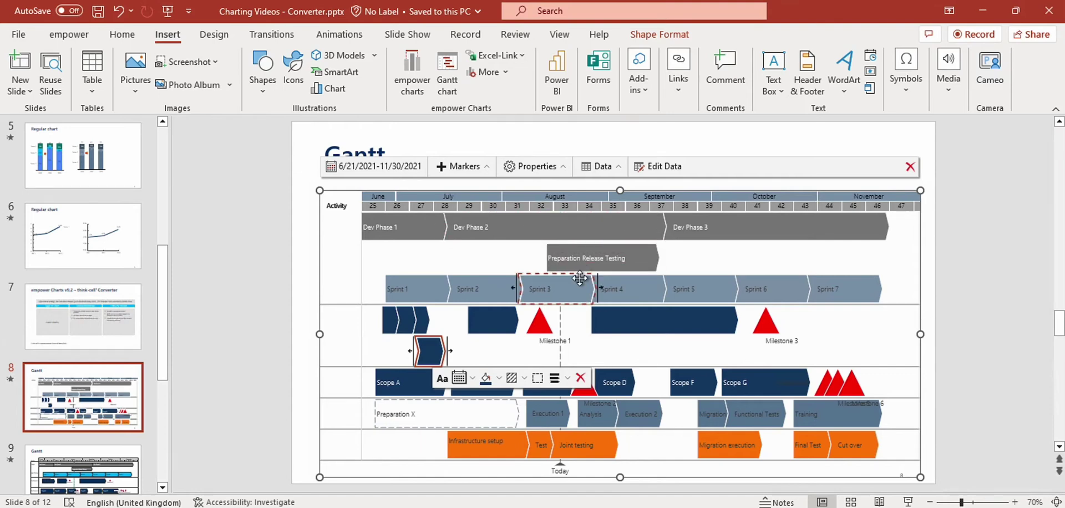
{"action": "left_click", "coordinate": [490, 289]}
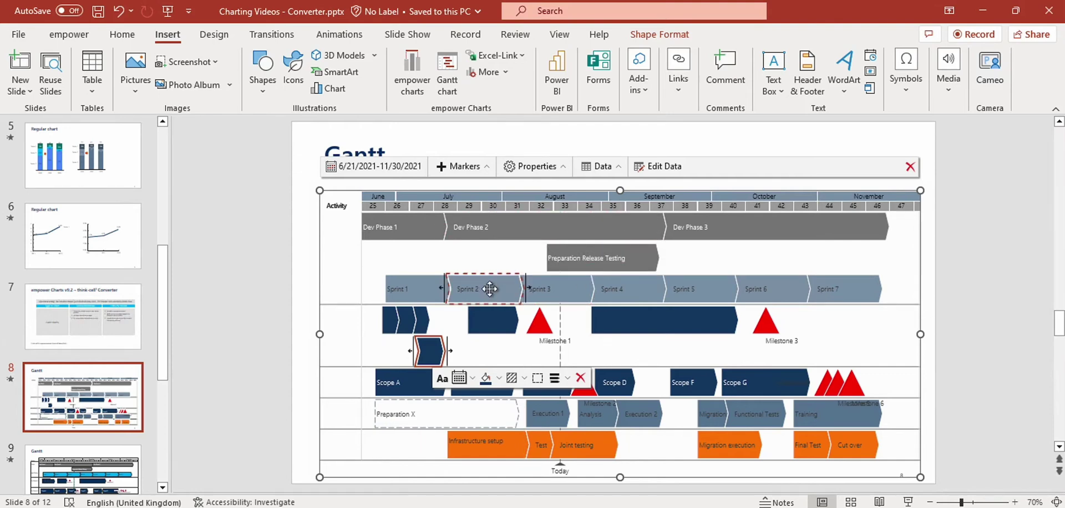
Set the bar height of the converted Gantt chart to 50%
{"action": "left_click", "coordinate": [550, 170]}
{"action": "double_click", "coordinate": [437, 230]}
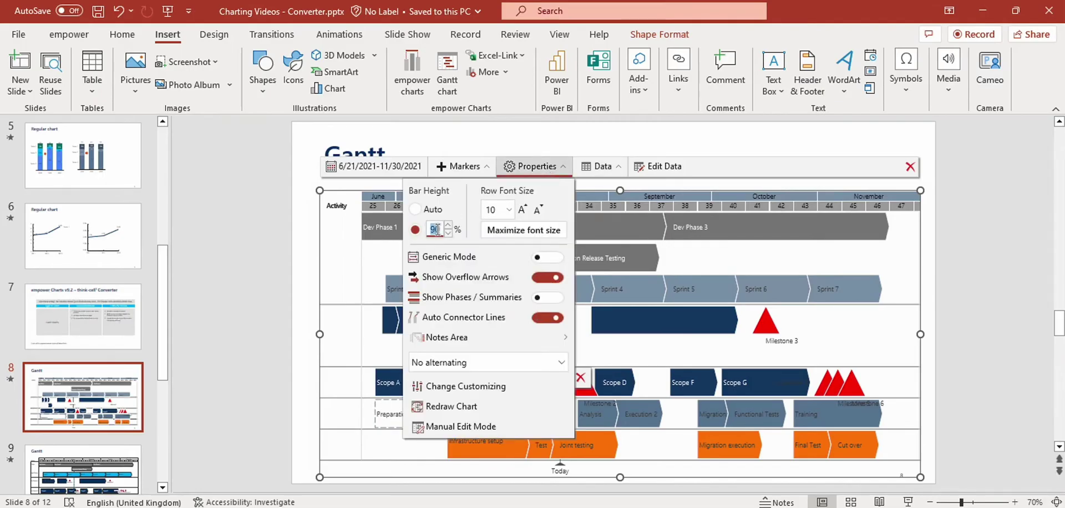
{"action": "type", "text": "50"}
{"action": "key", "text": "Return"}
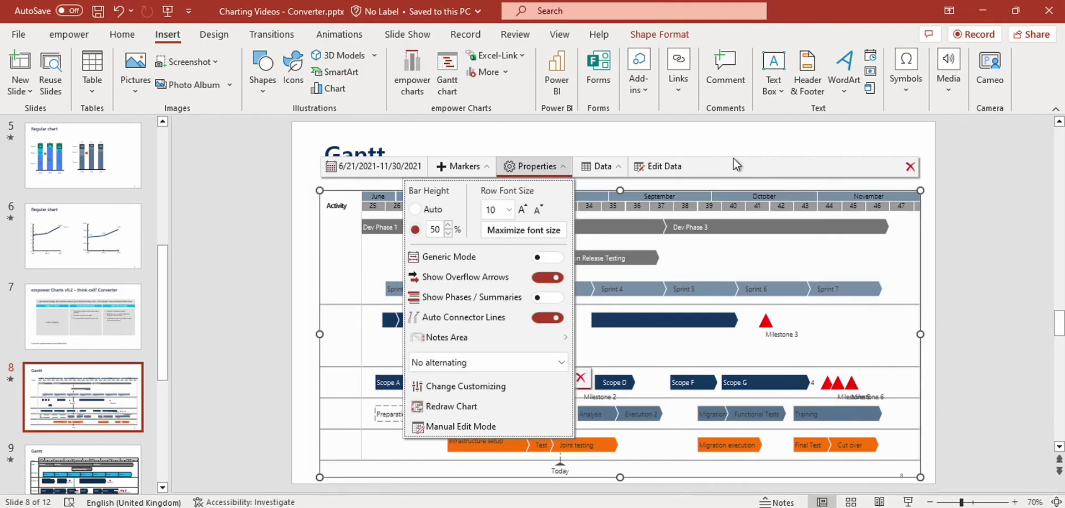
{"action": "left_click", "coordinate": [765, 139]}
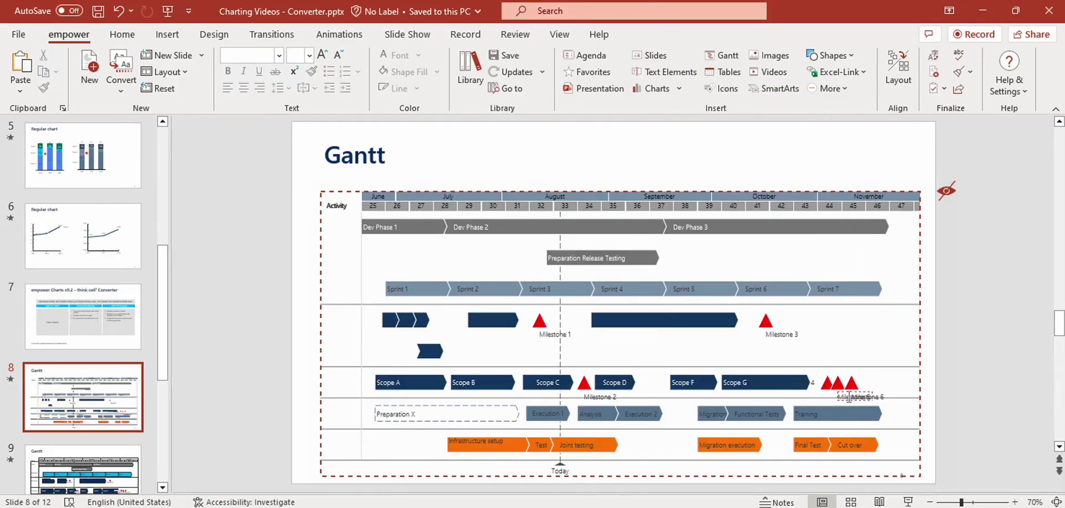
Separate the overlapping Gantt milestone labels: Milestone 5 above its marker, Milestone 6 to the right and Milestone 4 below
{"action": "left_click", "coordinate": [849, 399]}
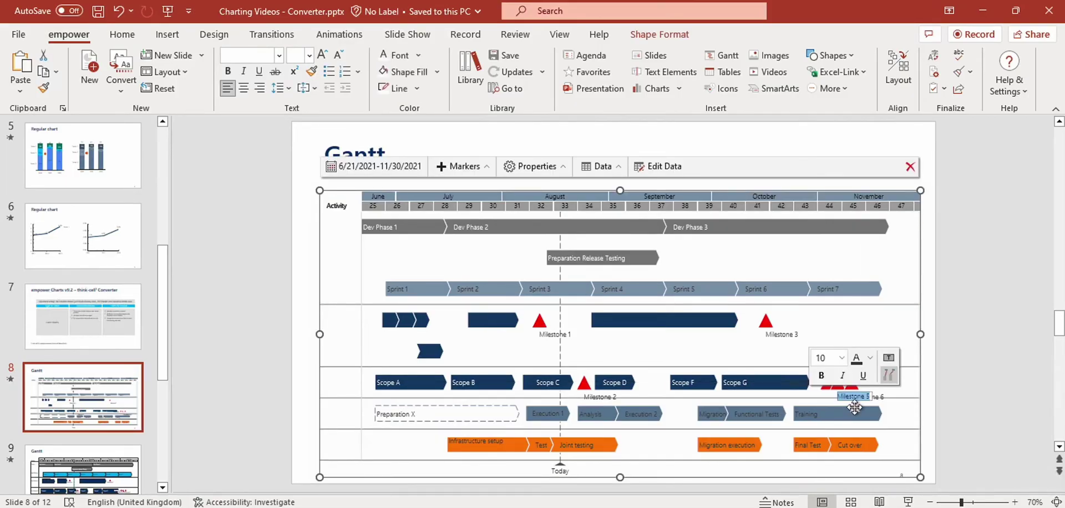
{"action": "left_click_drag", "start_coordinate": [855, 407], "coordinate": [850, 376]}
{"action": "left_click", "coordinate": [864, 397]}
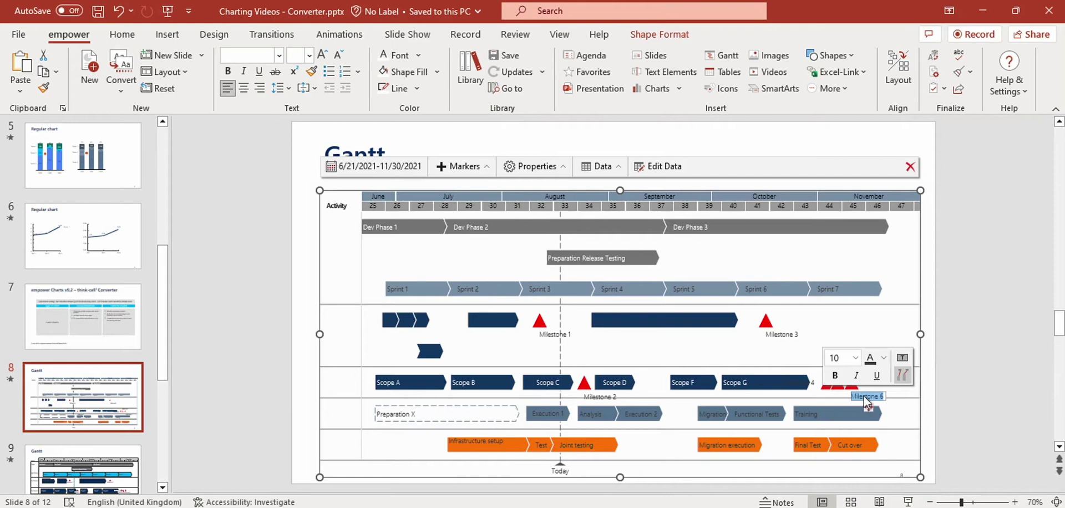
{"action": "mouse_move", "coordinate": [869, 408]}
{"action": "left_mouse_down"}
{"action": "mouse_move", "coordinate": [865, 395]}
{"action": "mouse_move", "coordinate": [879, 394]}
{"action": "left_mouse_up"}
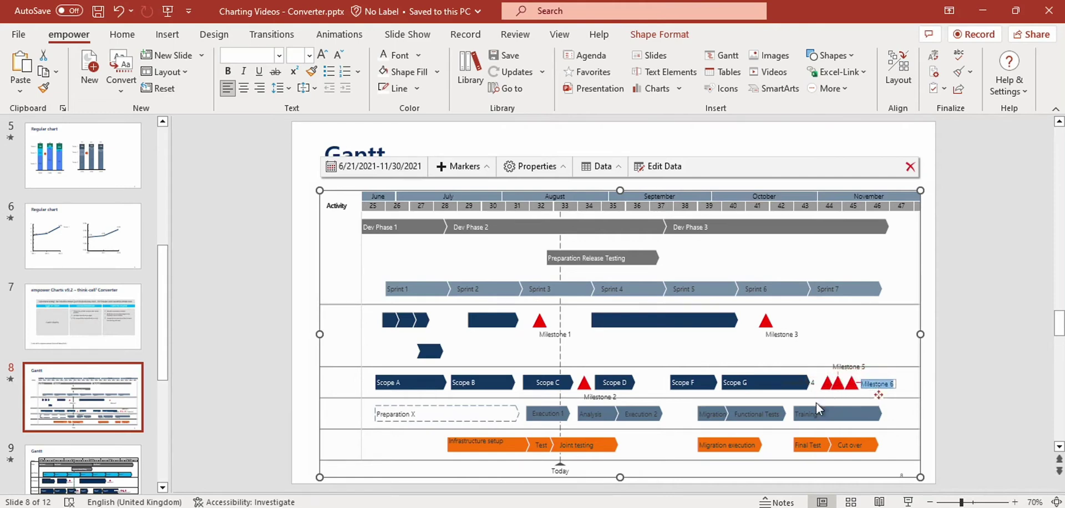
{"action": "left_click_drag", "start_coordinate": [812, 382], "coordinate": [806, 413]}
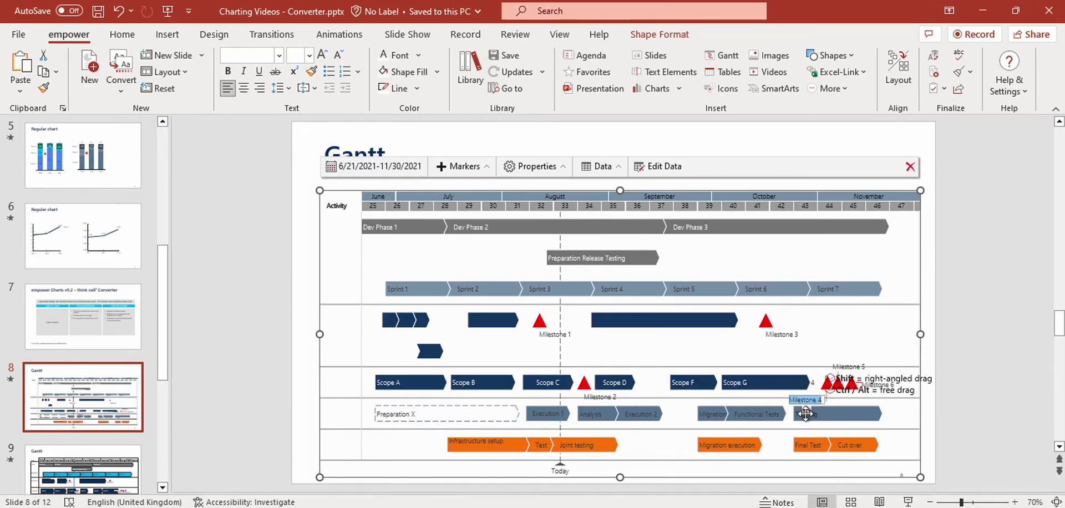
{"action": "left_click", "coordinate": [933, 314]}
{"action": "key", "text": "Tab"}
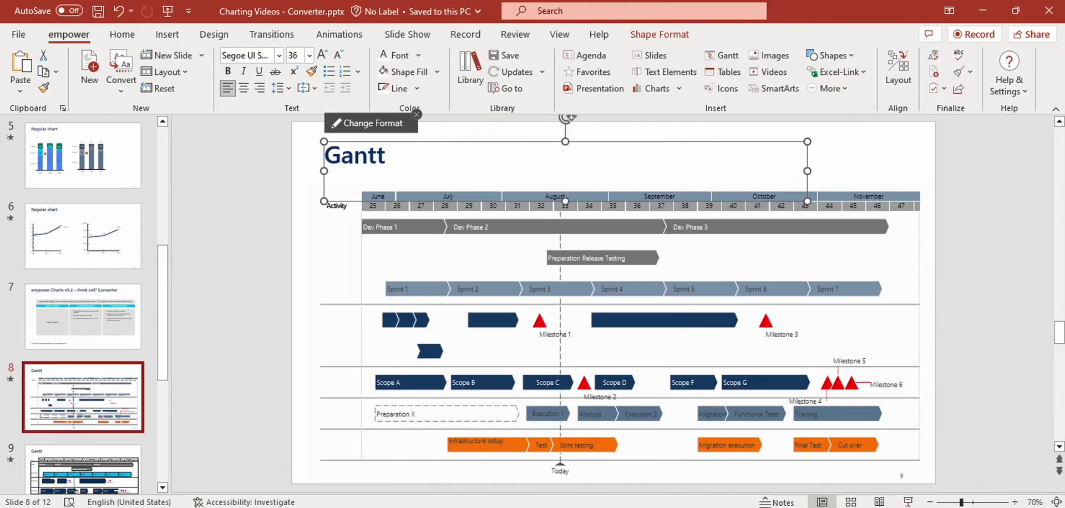
Examine the waterfall limitations on slide 10 and compare the matching and non-matching data waterfall slides
{"action": "scroll", "coordinate": [98, 383], "scroll_direction": "down", "scroll_amount": 1}
{"action": "left_click", "coordinate": [83, 478]}
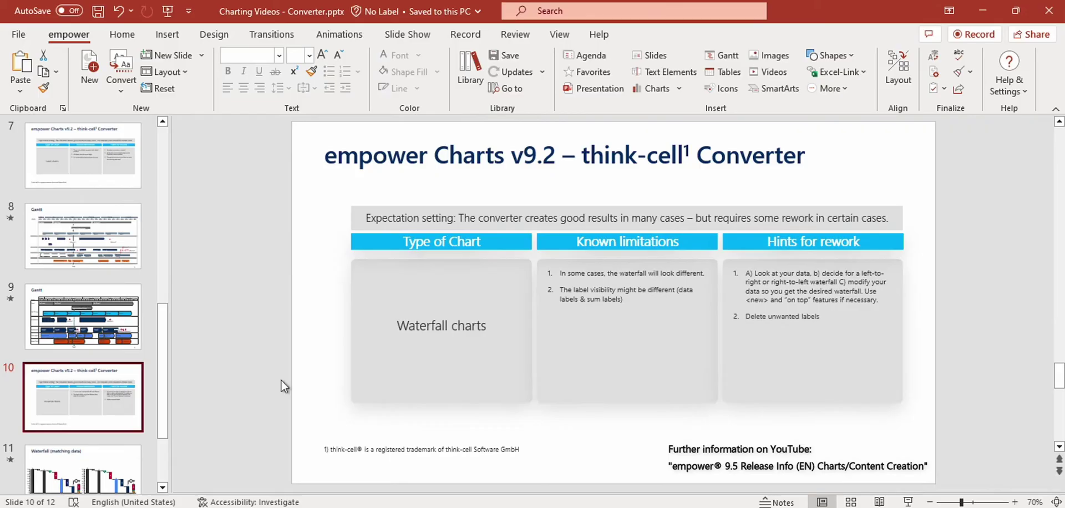
{"action": "left_click", "coordinate": [104, 471]}
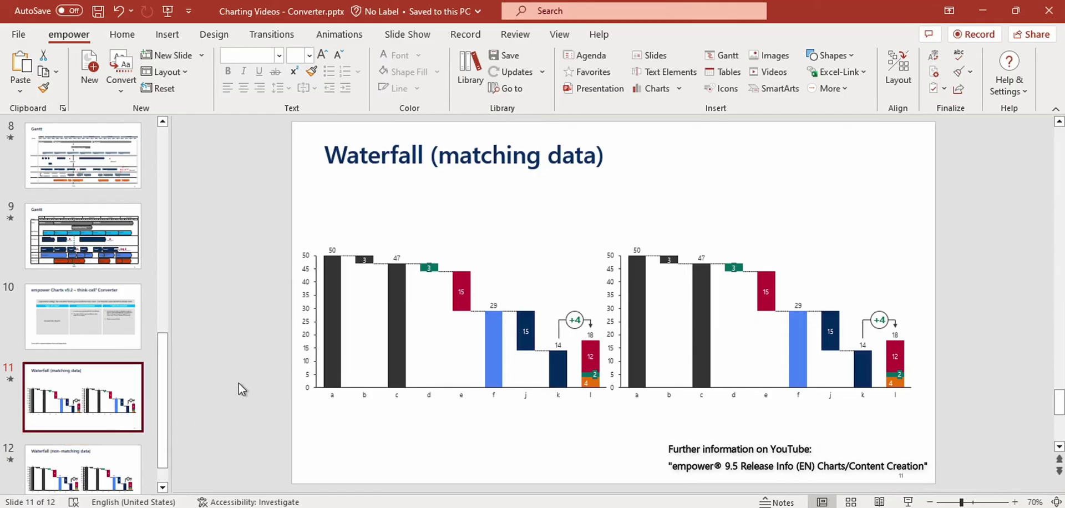
{"action": "left_click", "coordinate": [97, 451]}
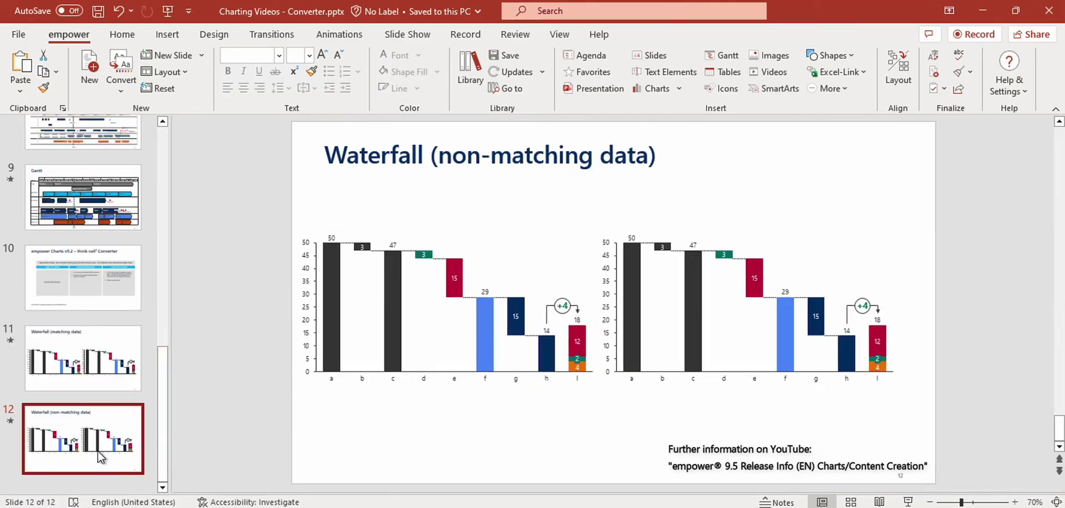
{"action": "left_click", "coordinate": [119, 344]}
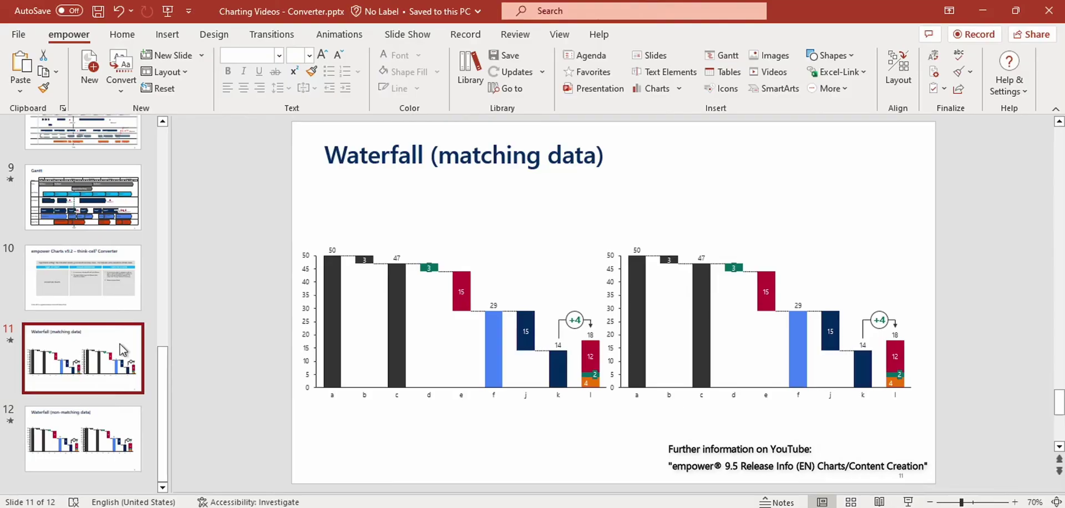
{"action": "left_click", "coordinate": [91, 429]}
Convert the right-hand chart on the "Waterfall (matching data)" slide into an empower Waterfall chart
{"action": "left_click", "coordinate": [93, 360]}
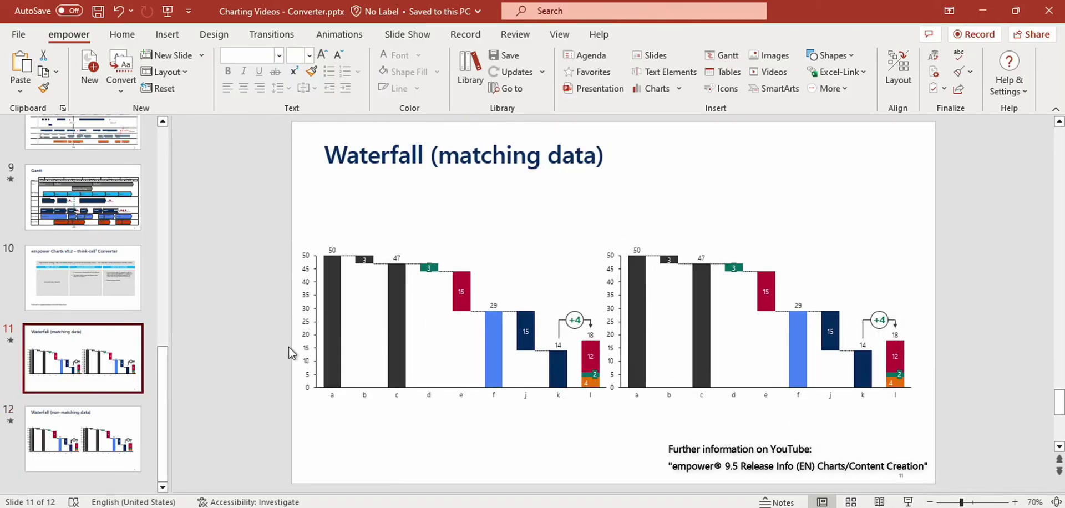
{"action": "left_click", "coordinate": [735, 316]}
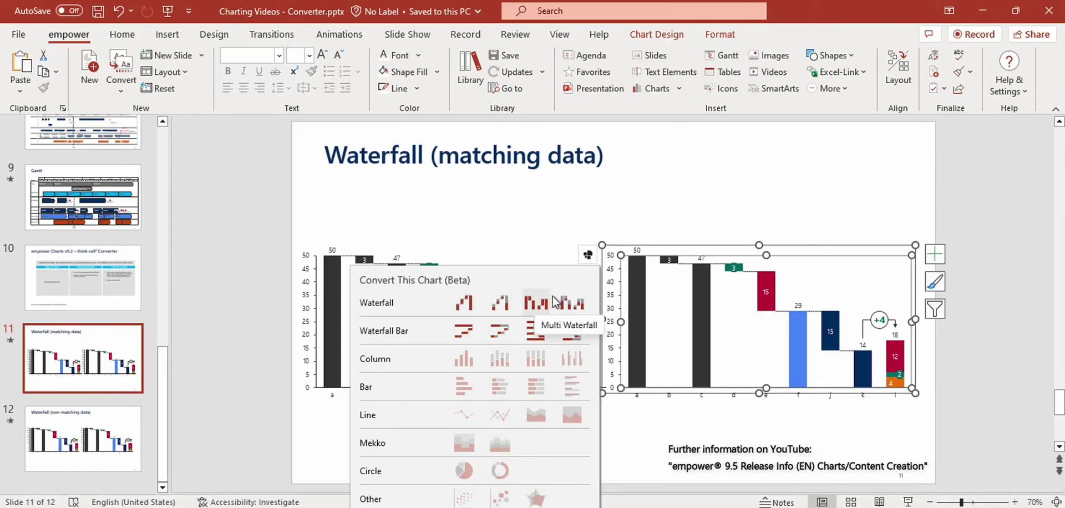
{"action": "left_click", "coordinate": [459, 307]}
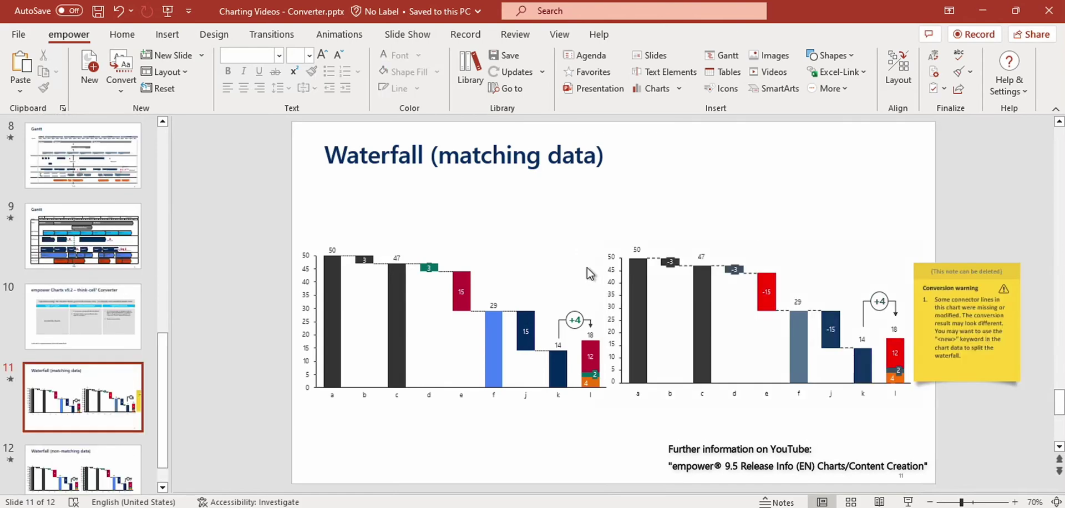
Convert the right-hand chart on the "Waterfall (non-matching data)" slide into an empower Waterfall chart
{"action": "left_click", "coordinate": [95, 463]}
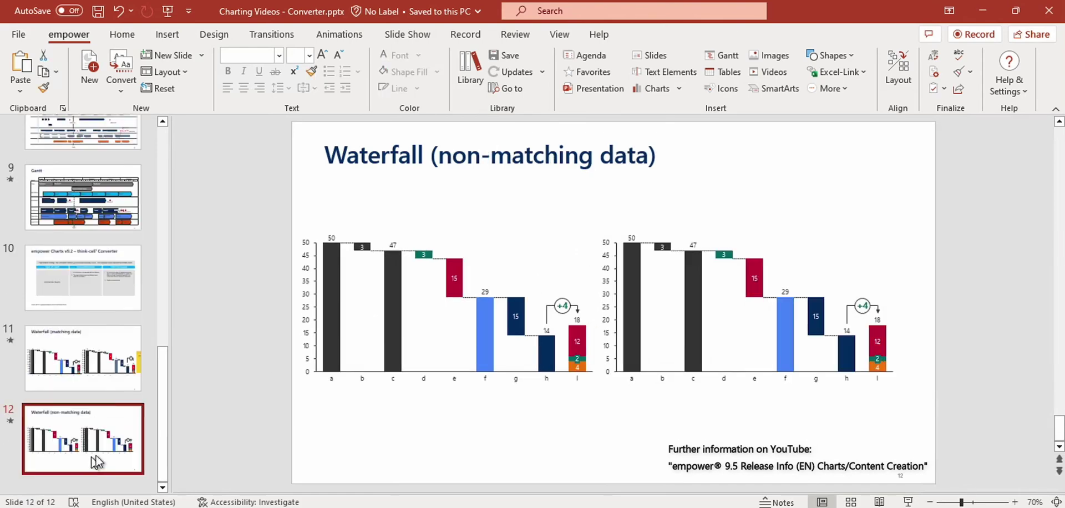
{"action": "left_click", "coordinate": [659, 287]}
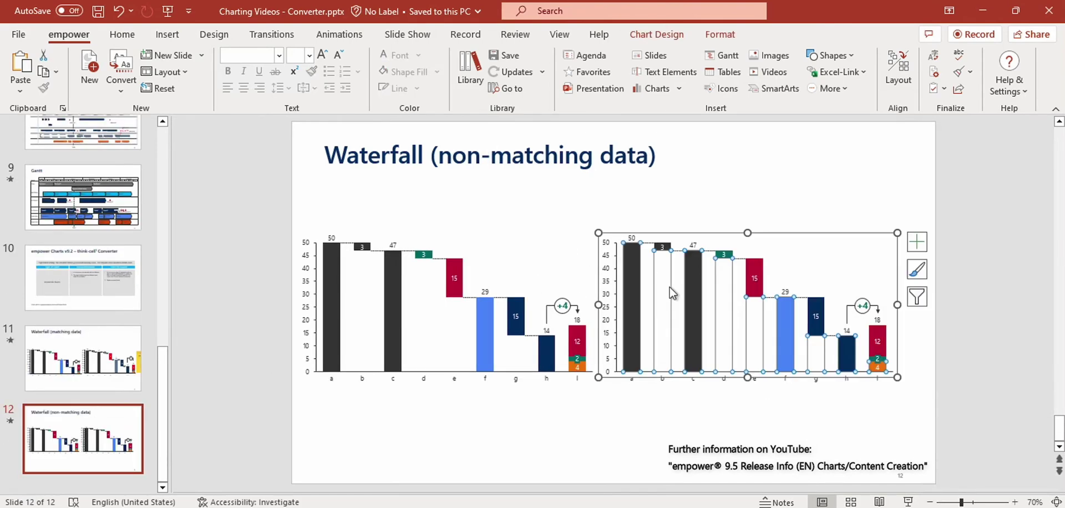
{"action": "left_click", "coordinate": [583, 242]}
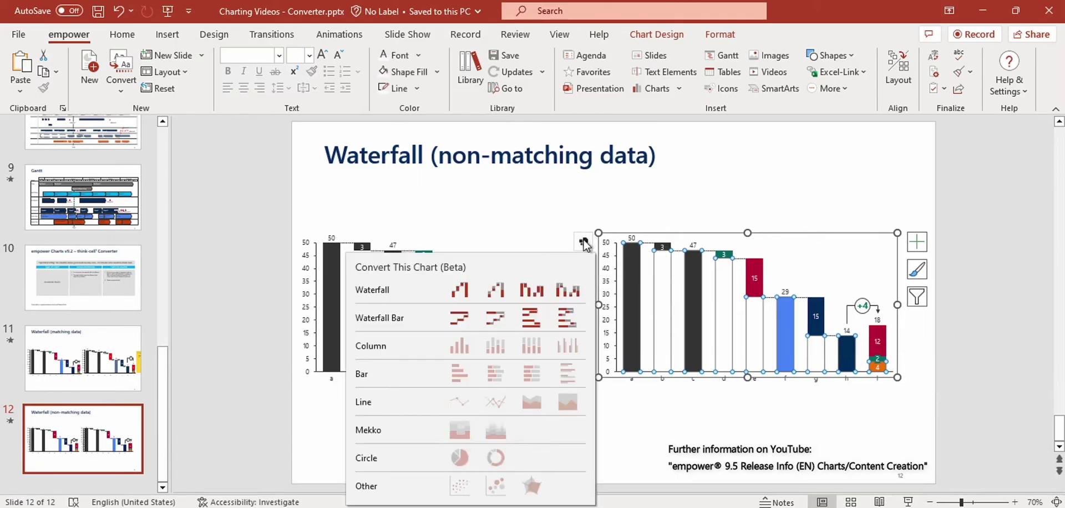
{"action": "left_click", "coordinate": [465, 295]}
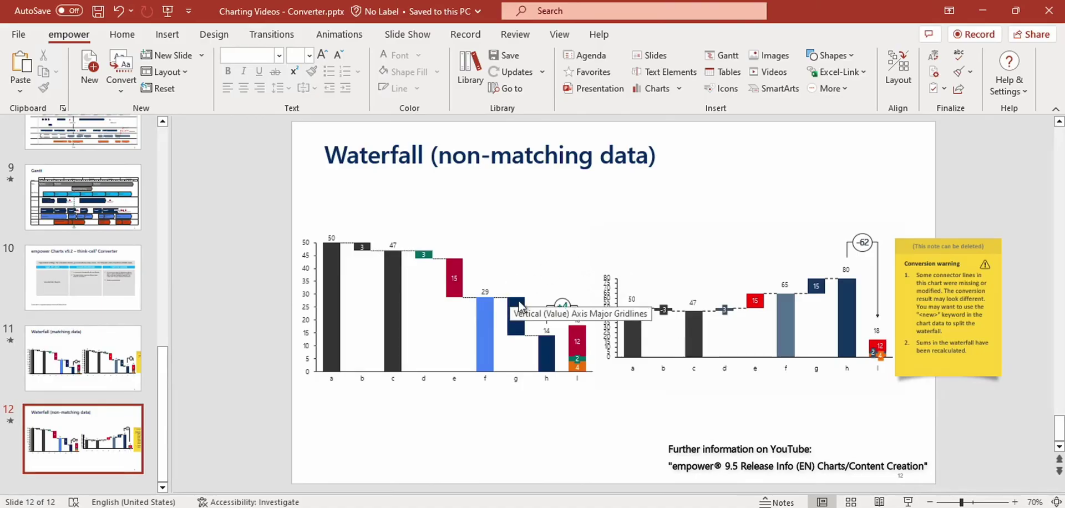
Compare the converted waterfall charts and their conversion warnings on the matching and non-matching data slides
{"action": "left_click", "coordinate": [638, 305]}
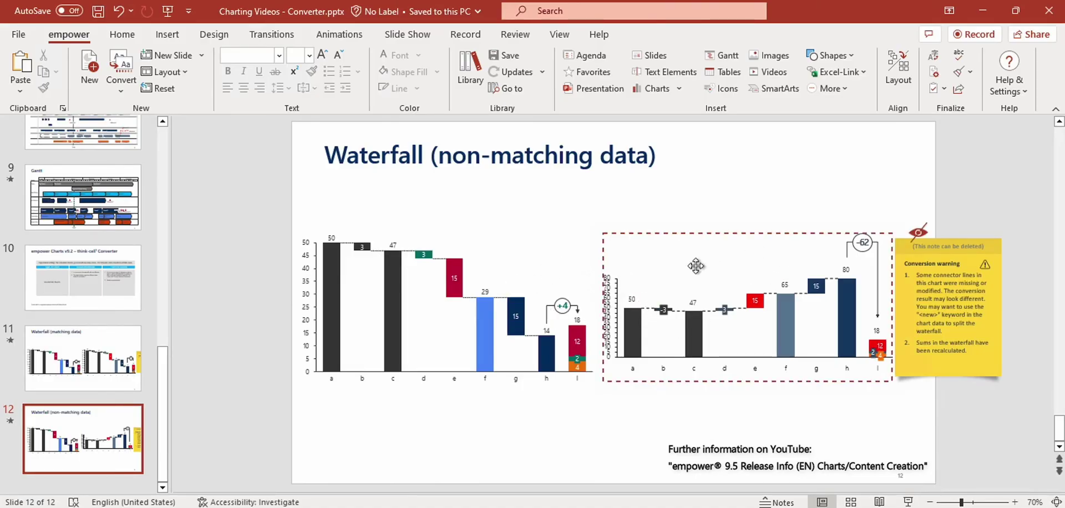
{"action": "left_click", "coordinate": [89, 347]}
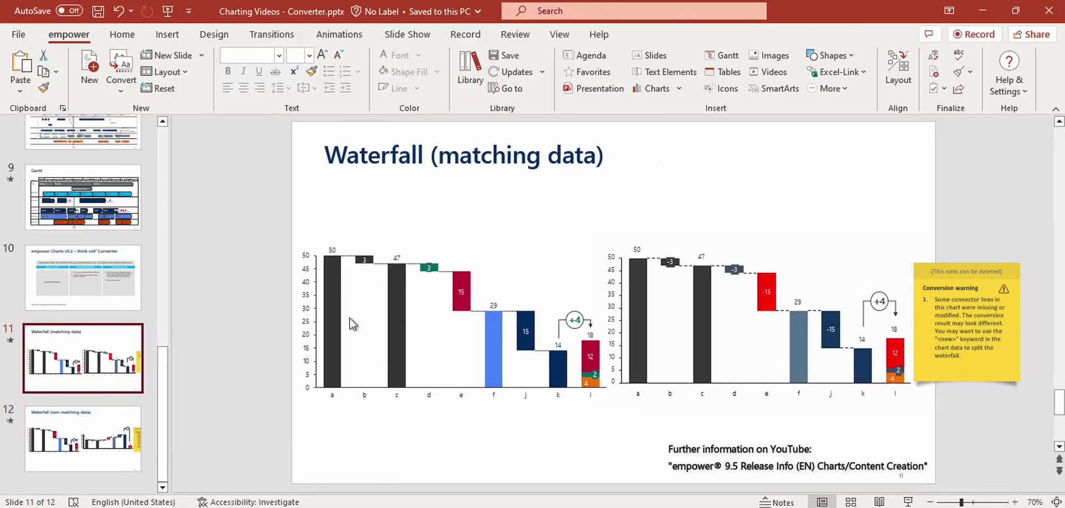
{"action": "left_click", "coordinate": [95, 439]}
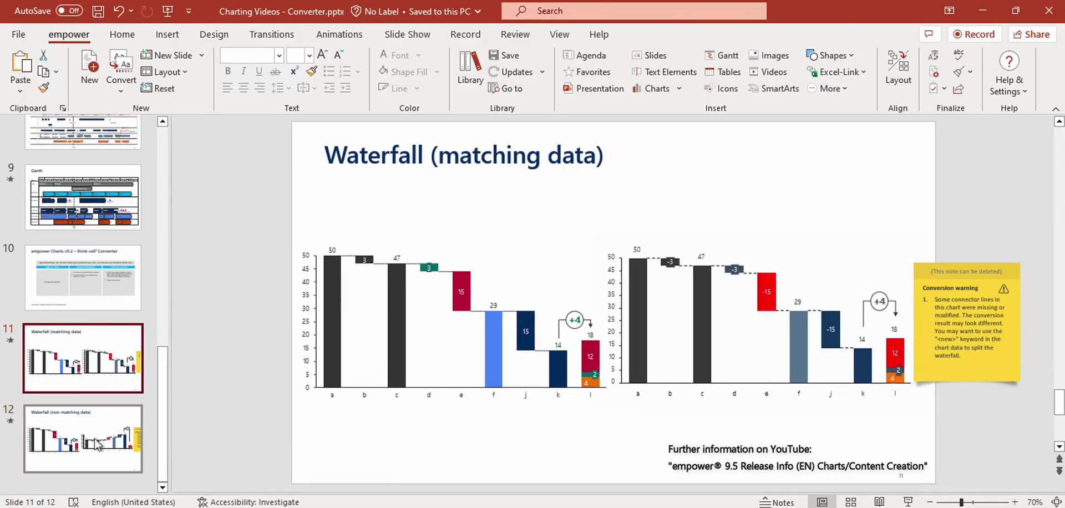
{"action": "left_click", "coordinate": [97, 384]}
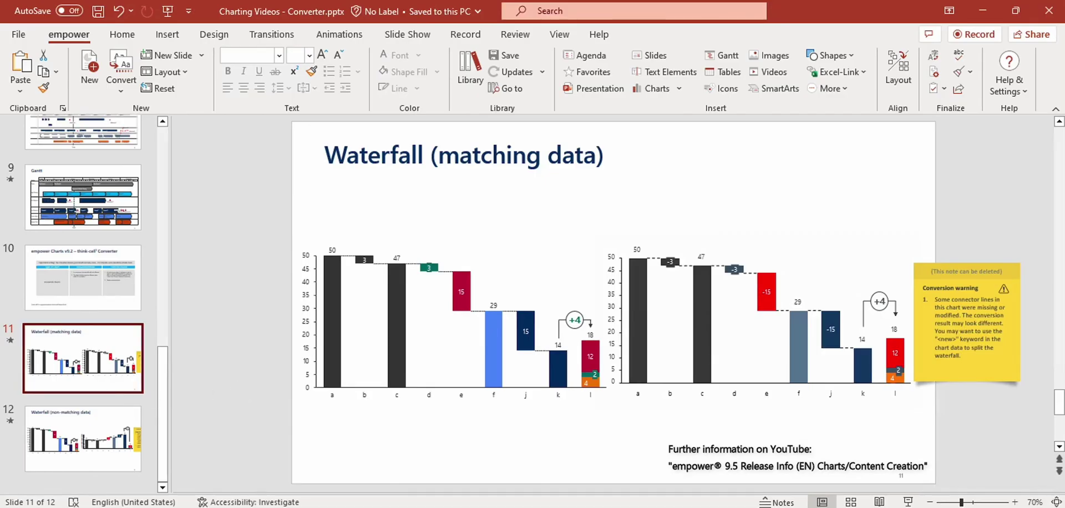
{"action": "left_click", "coordinate": [749, 254]}
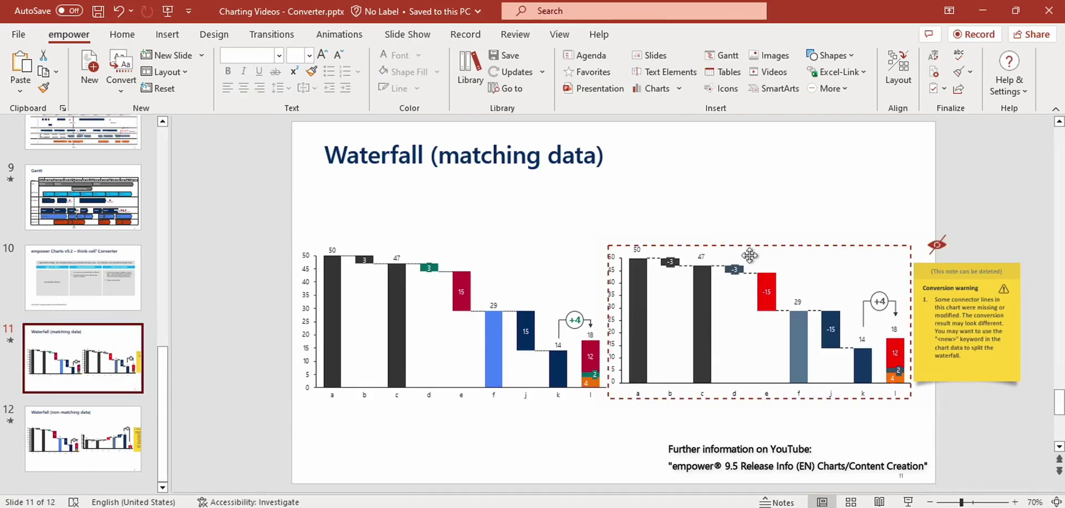
{"action": "left_click", "coordinate": [647, 277]}
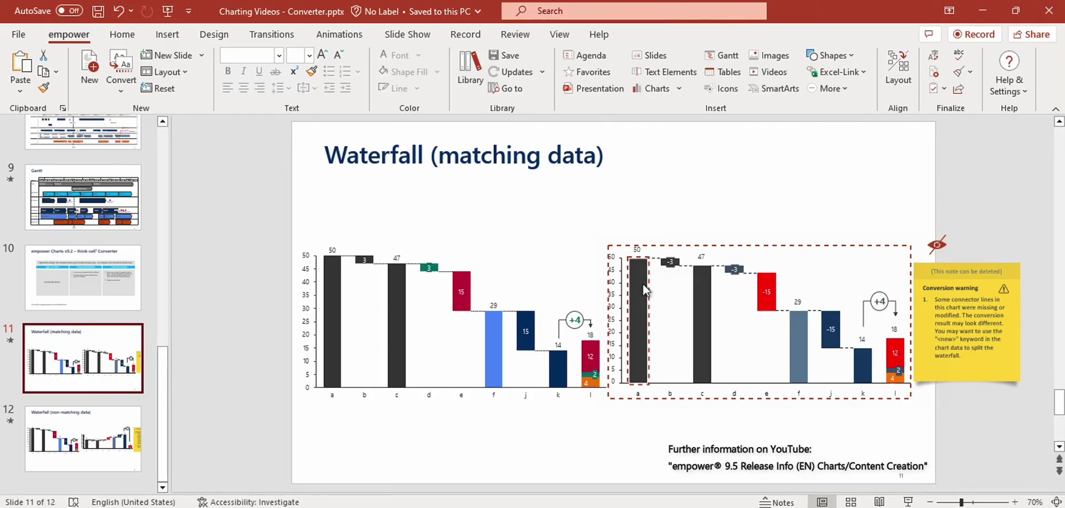
{"action": "key", "text": "Escape"}
{"action": "key", "text": "Escape"}
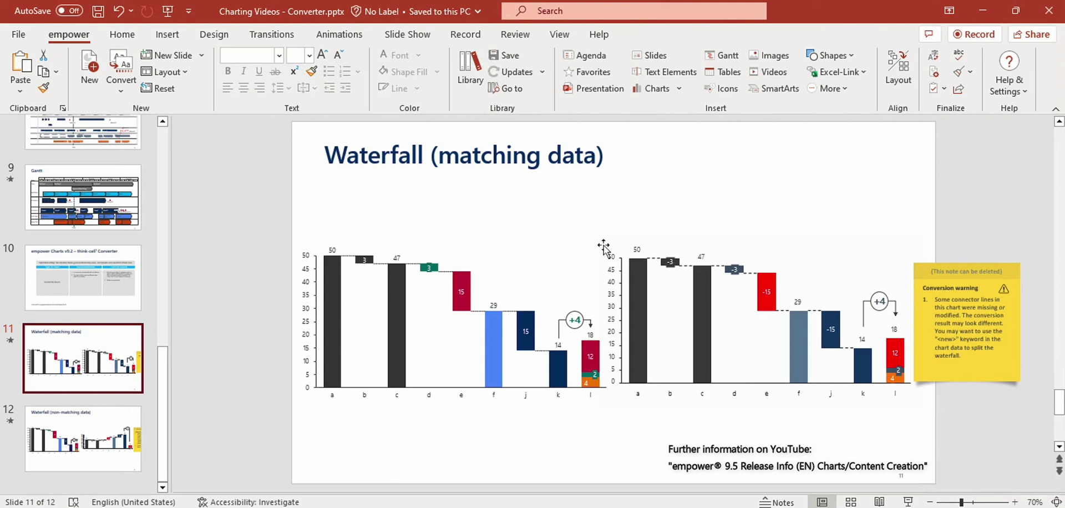
{"action": "left_click", "coordinate": [721, 251]}
{"action": "left_click", "coordinate": [522, 222]}
{"action": "left_click", "coordinate": [651, 312]}
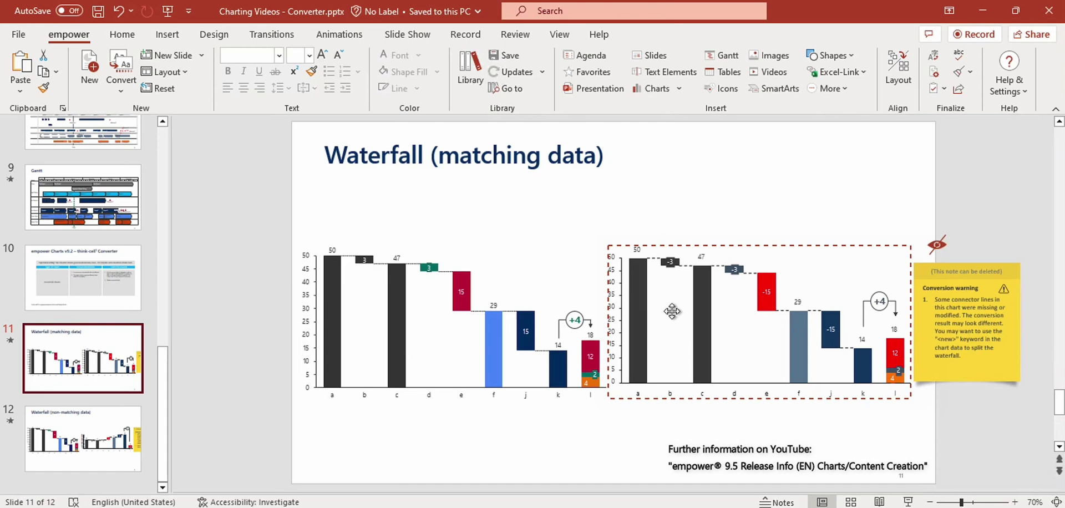
Open the data sheet of the converted chart on the "Waterfall (non-matching data)" slide and move it clear of both charts
{"action": "left_click", "coordinate": [103, 444]}
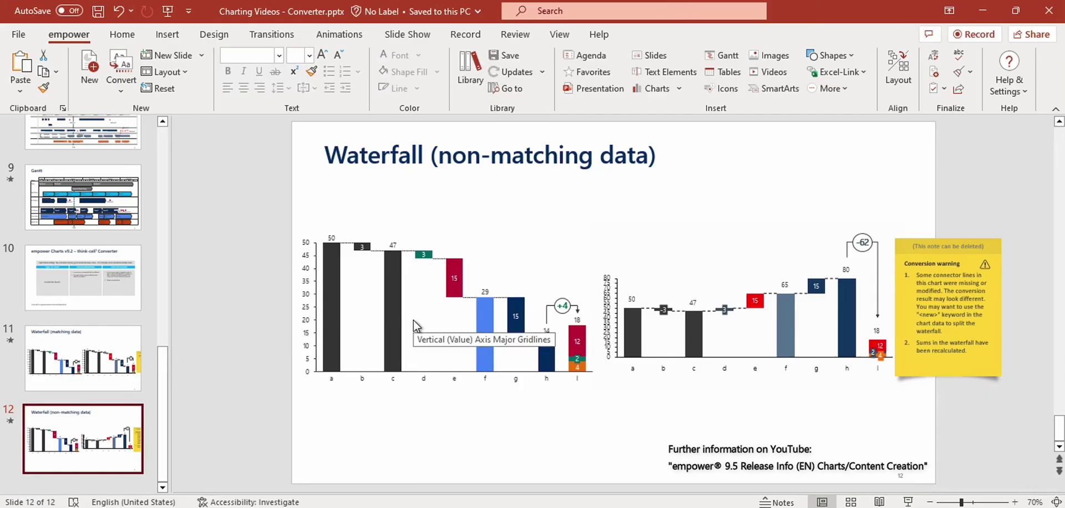
{"action": "mouse_move", "coordinate": [788, 321]}
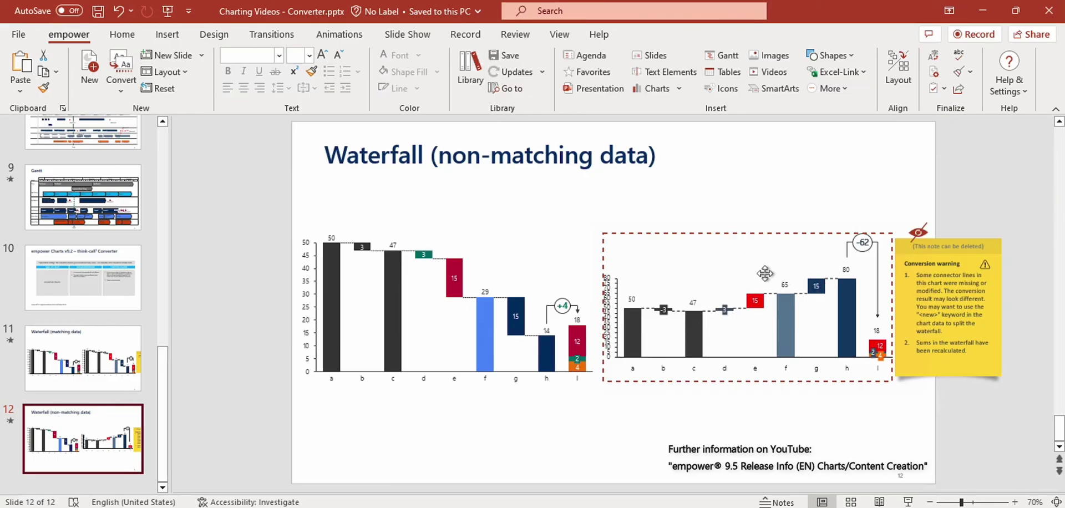
{"action": "left_click", "coordinate": [822, 233]}
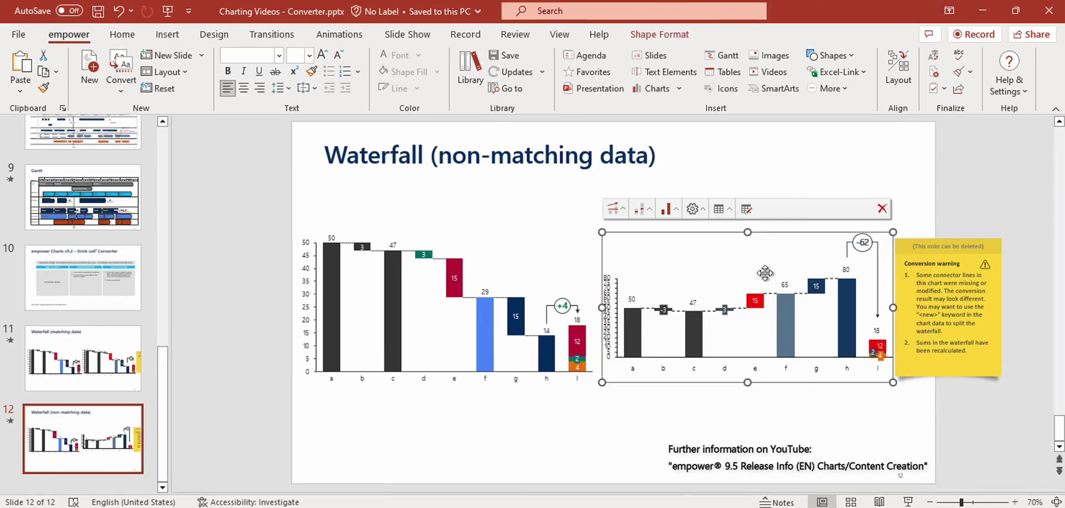
{"action": "left_click", "coordinate": [746, 209]}
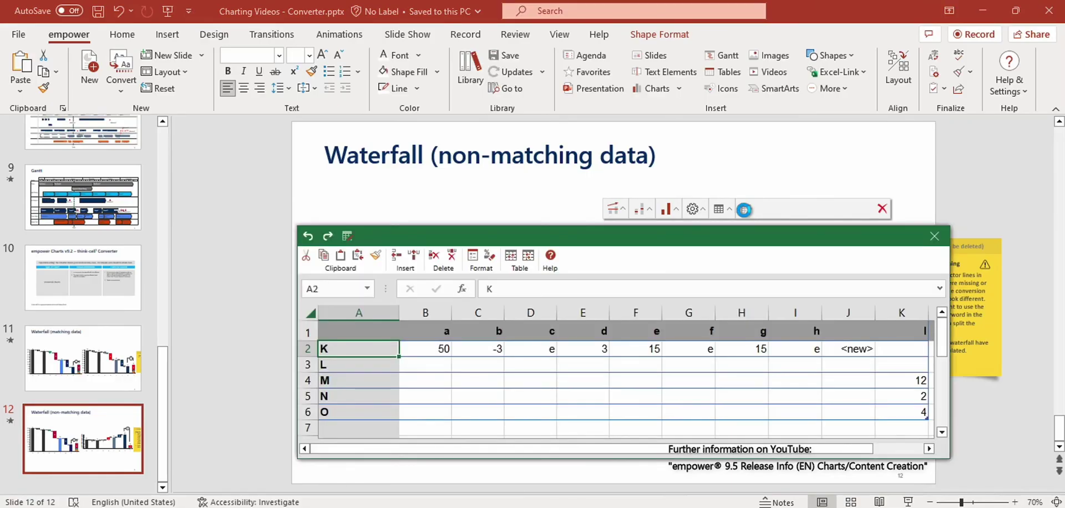
{"action": "left_click_drag", "start_coordinate": [622, 236], "coordinate": [581, 3]}
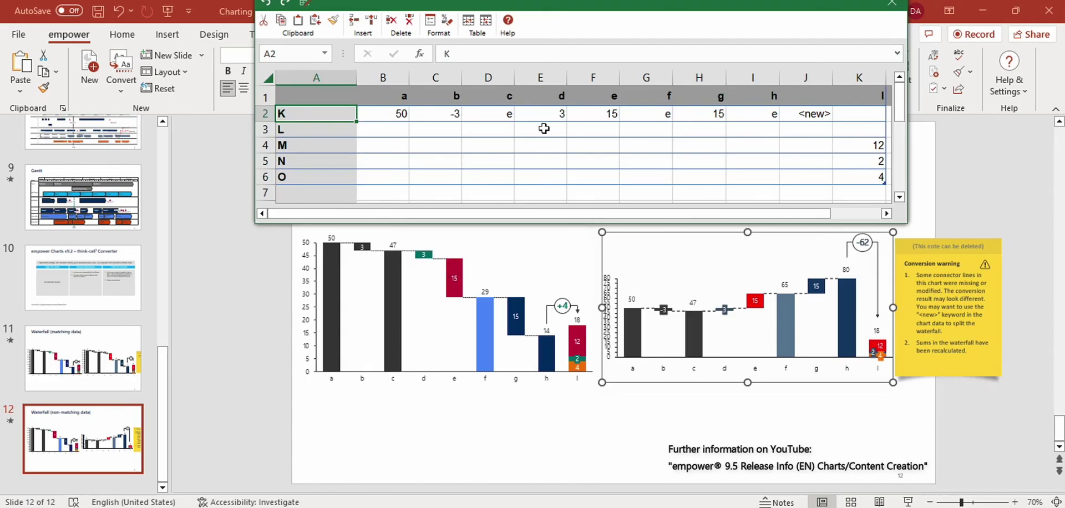
Set the value of column d in row K of the waterfall's data sheet to -3
{"action": "left_click", "coordinate": [557, 113]}
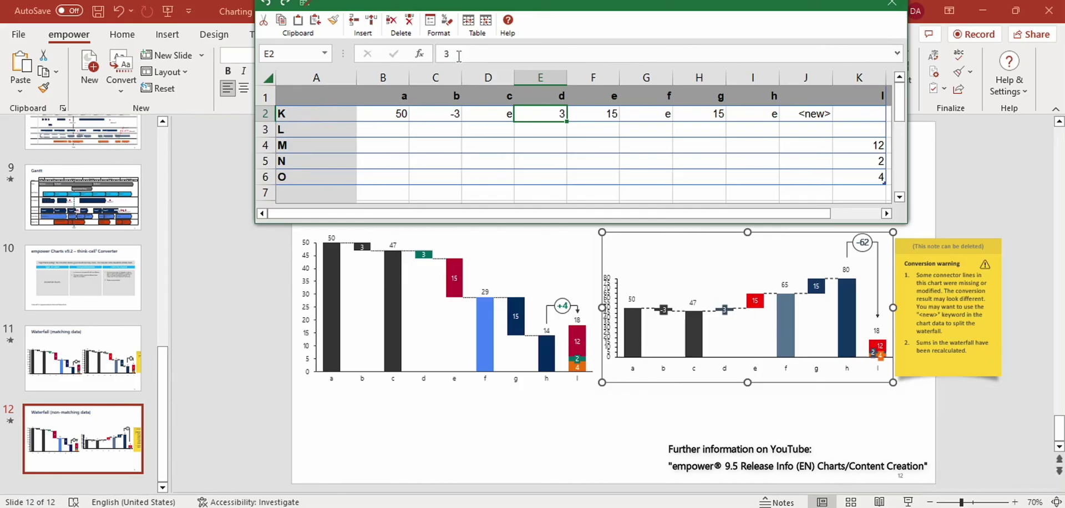
{"action": "left_click", "coordinate": [446, 53]}
{"action": "type", "text": "-"}
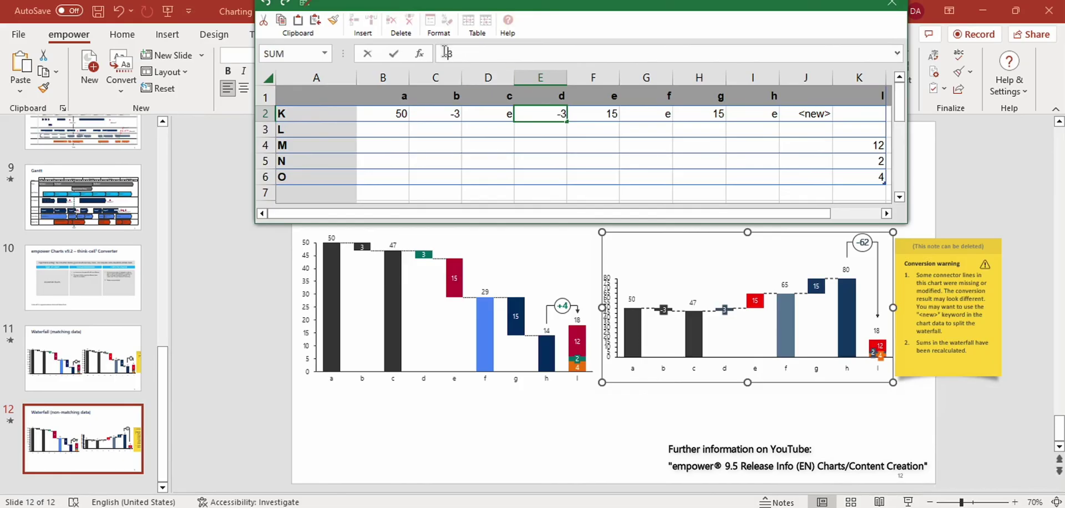
{"action": "key", "text": "Return"}
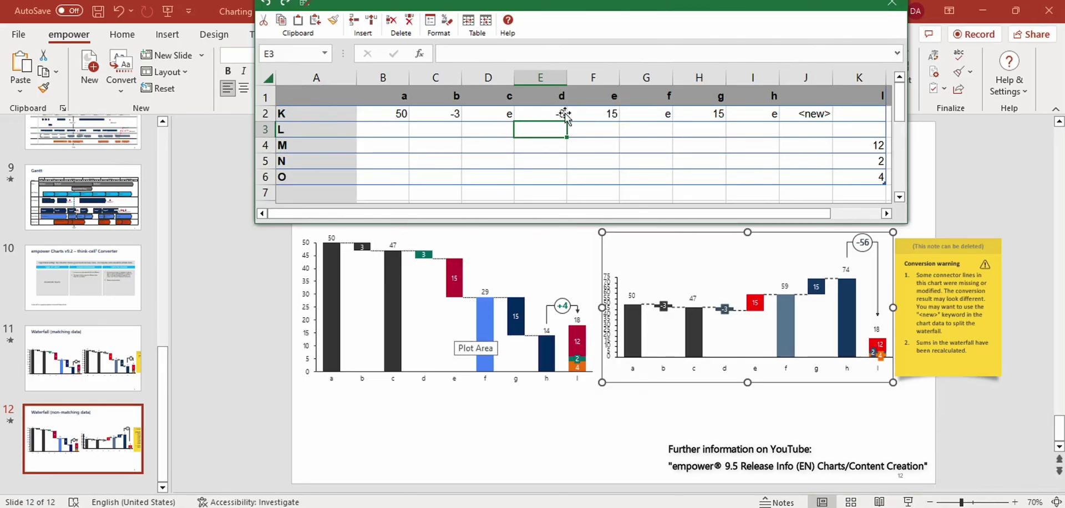
Set the values of columns e and g in row K to -15 each and close the data sheet
{"action": "left_click", "coordinate": [592, 113]}
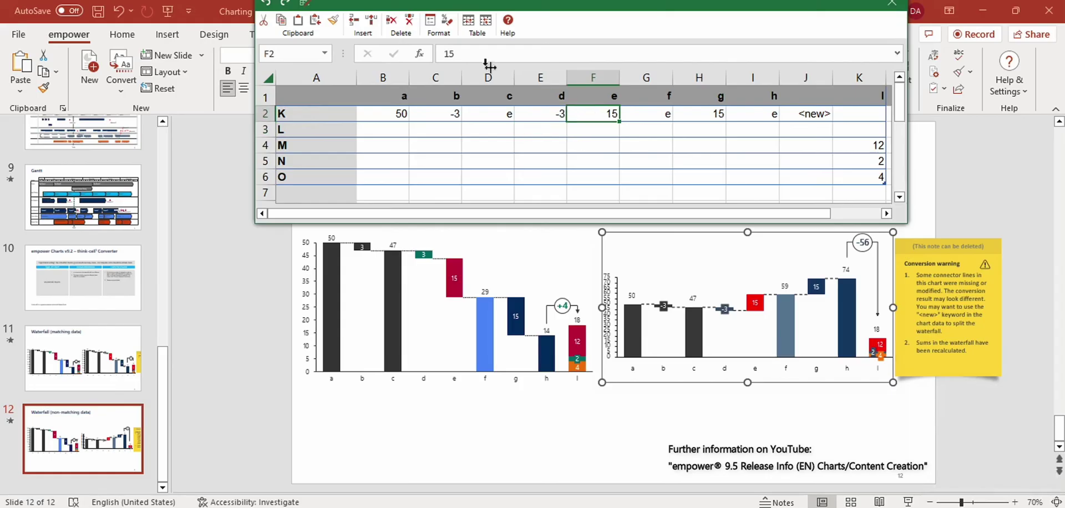
{"action": "left_click", "coordinate": [446, 55]}
{"action": "type", "text": "-"}
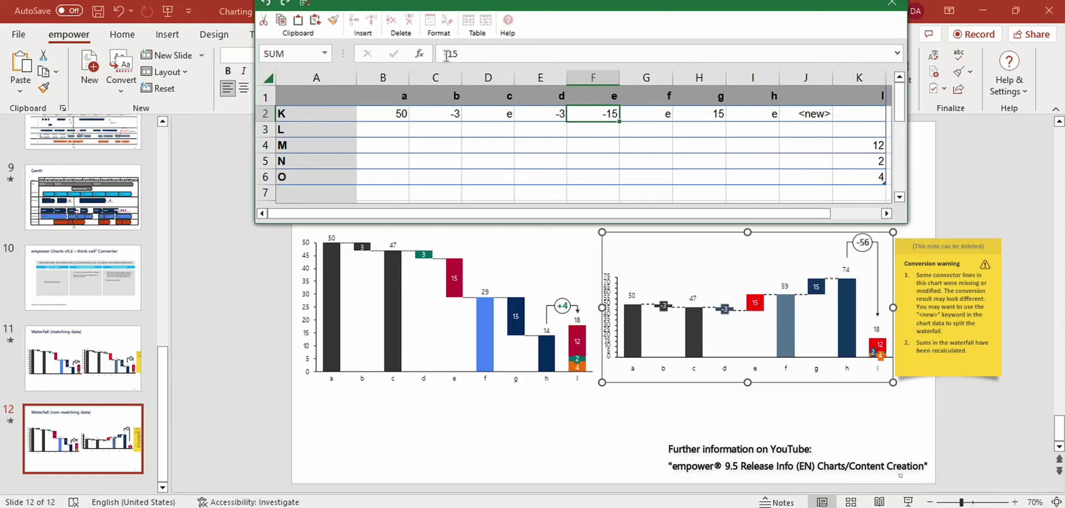
{"action": "key", "text": "Return"}
{"action": "left_click", "coordinate": [707, 118]}
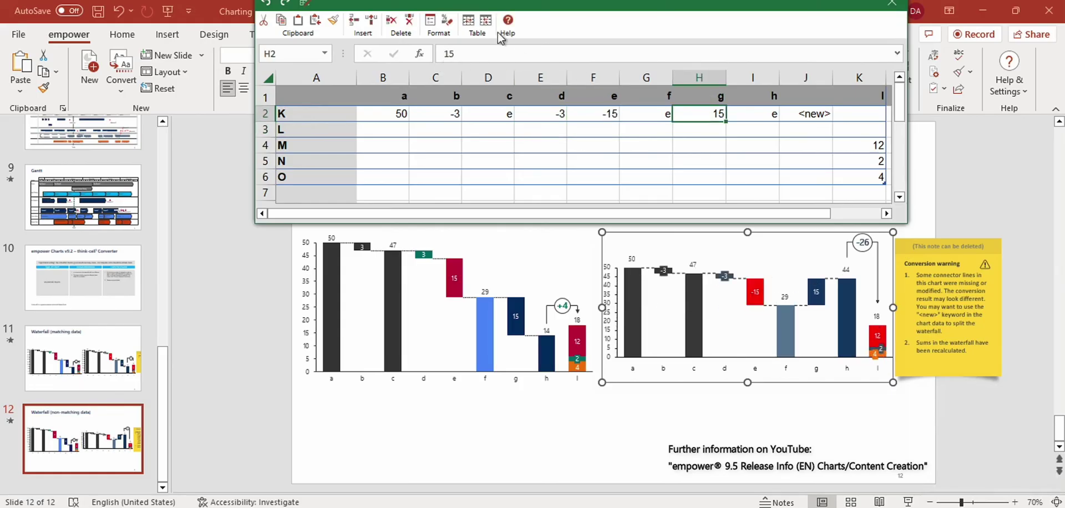
{"action": "left_click", "coordinate": [446, 53]}
{"action": "type", "text": "-"}
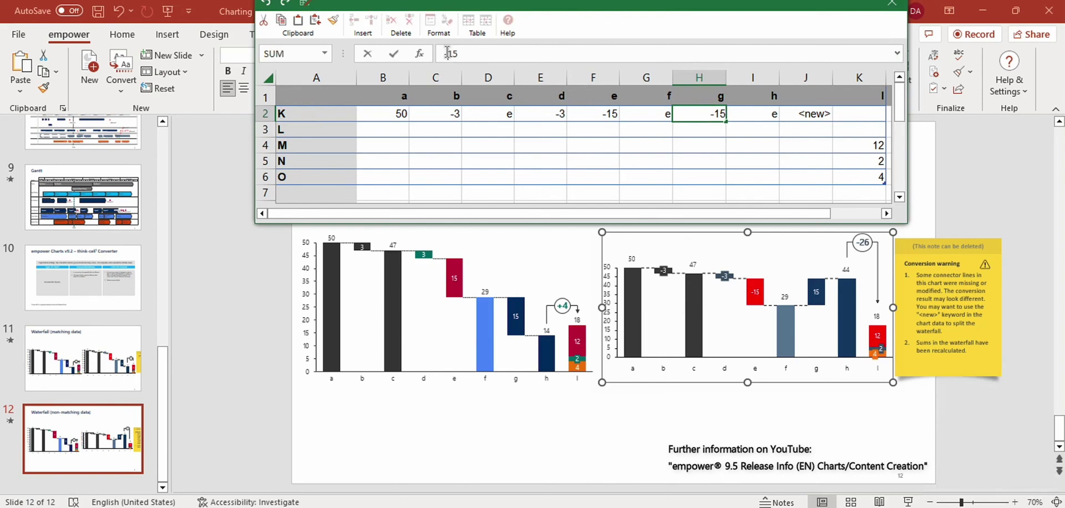
{"action": "key", "text": "Return"}
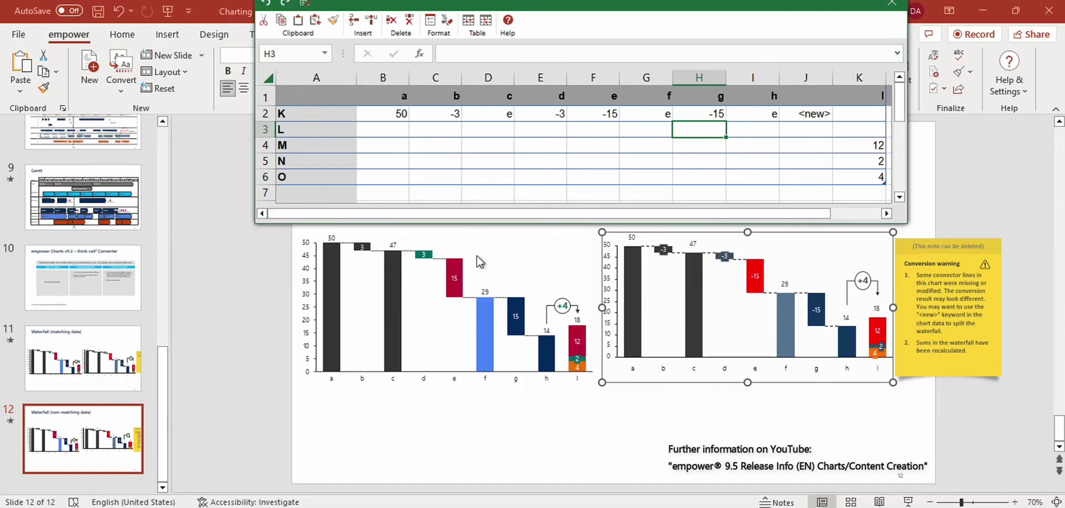
{"action": "left_click", "coordinate": [558, 336]}
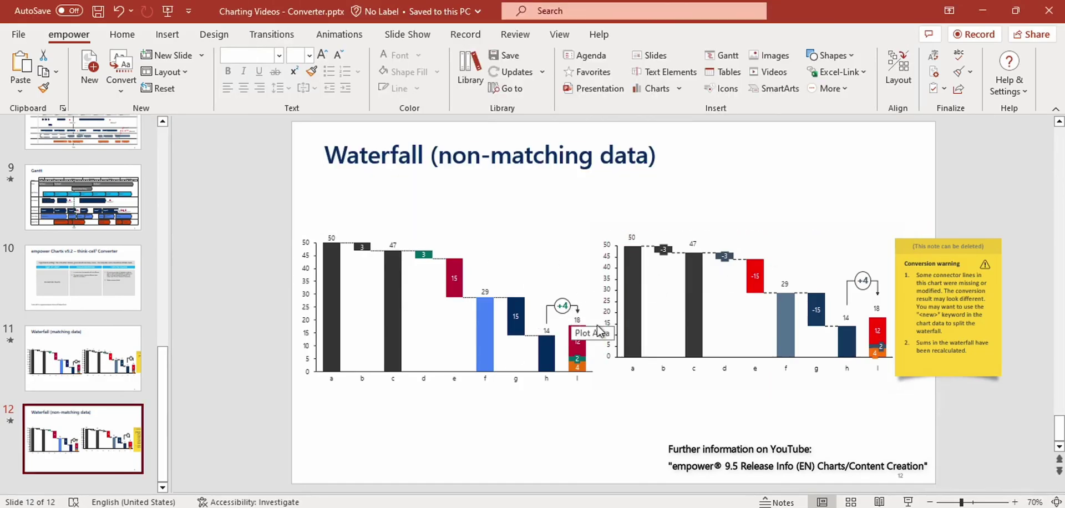
{"action": "left_click", "coordinate": [617, 321]}
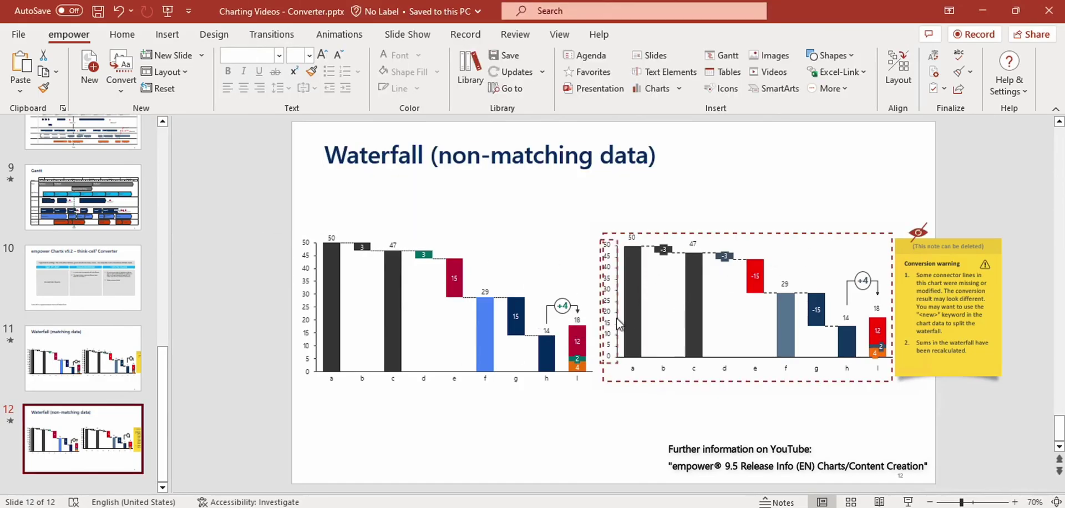
Delete the sum labels above columns b, d, e and j in the converted chart on the "Waterfall (matching data)" slide
{"action": "left_click", "coordinate": [126, 374]}
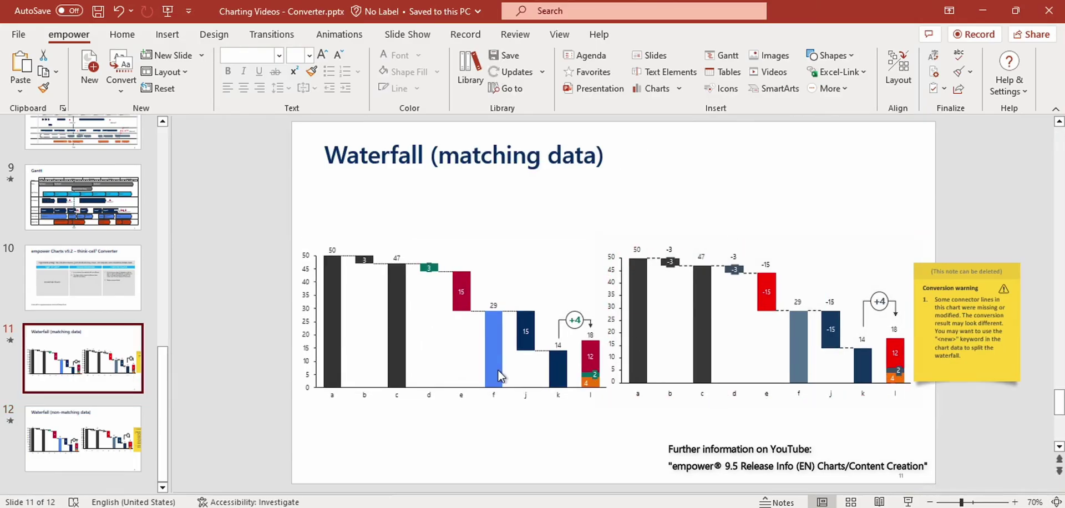
{"action": "left_click", "coordinate": [733, 270]}
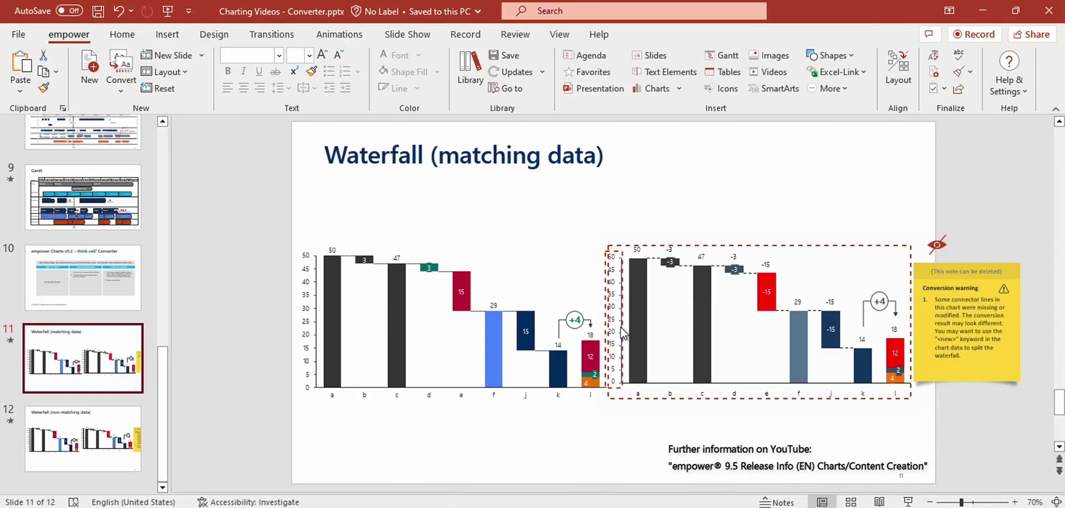
{"action": "key", "text": "Escape"}
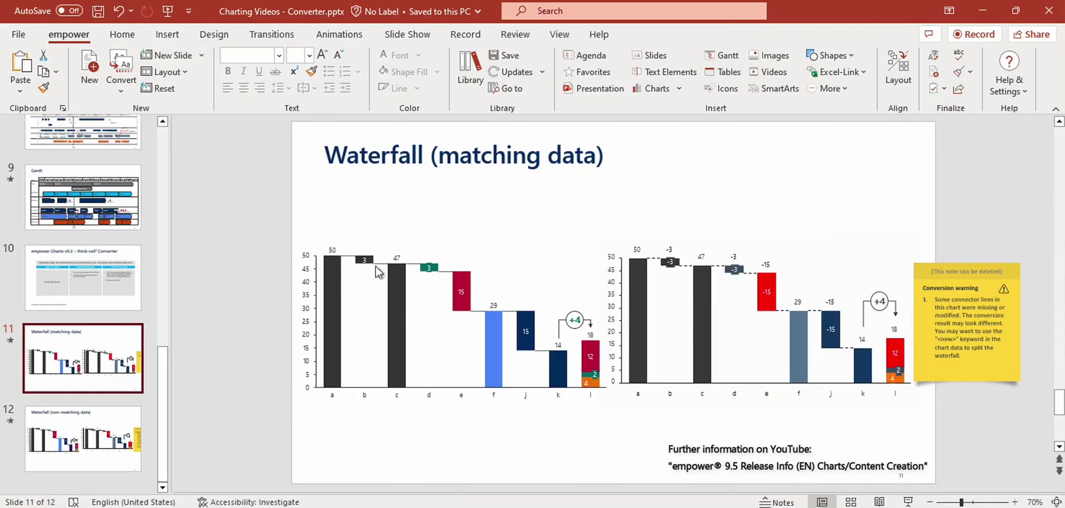
{"action": "left_click", "coordinate": [677, 266]}
{"action": "left_click", "coordinate": [678, 269]}
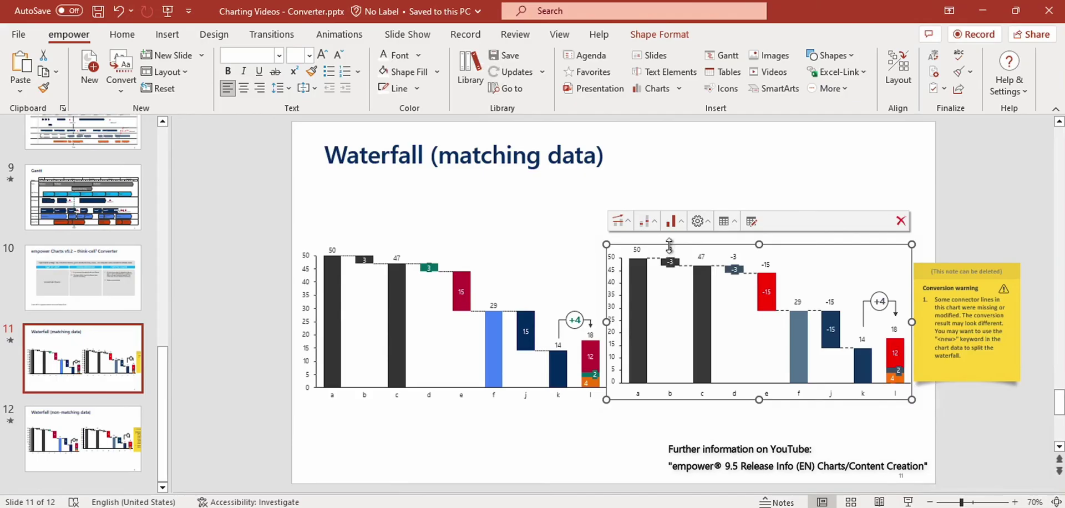
{"action": "left_click", "coordinate": [670, 250]}
{"action": "left_click", "coordinate": [735, 257], "text": "ctrl"}
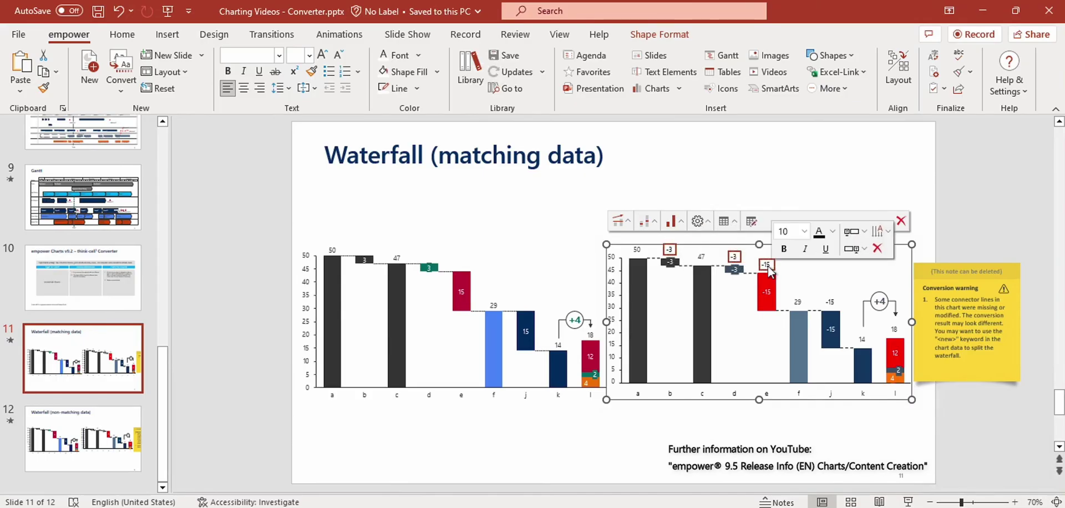
{"action": "left_click", "coordinate": [766, 265], "text": "ctrl"}
{"action": "left_click", "coordinate": [833, 307], "text": "ctrl"}
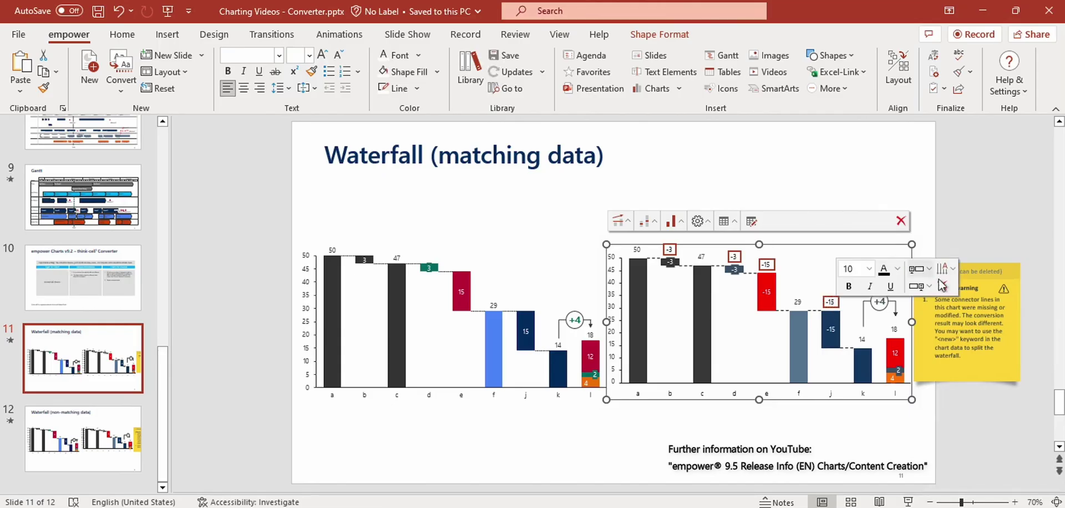
{"action": "key", "text": "Delete"}
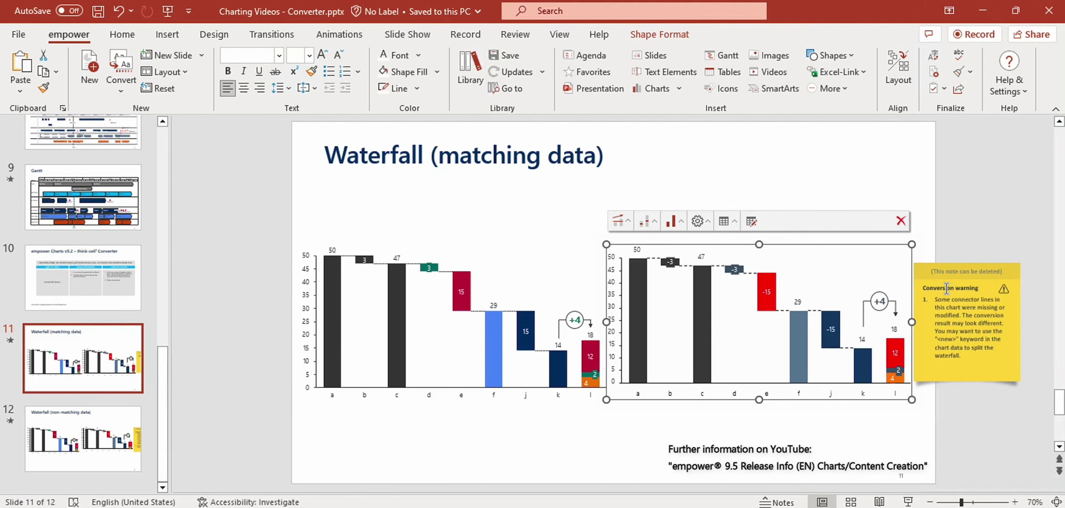
Turn off the automatic background of the data labels in the converted waterfall chart on the "Waterfall (matching data)" slide
{"action": "left_click", "coordinate": [654, 225]}
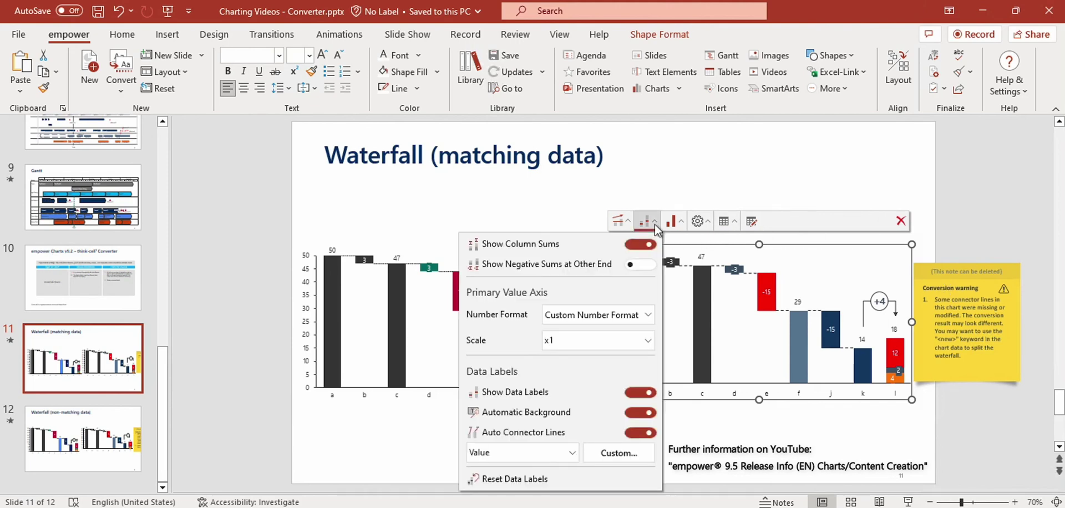
{"action": "left_click", "coordinate": [633, 419]}
{"action": "left_click", "coordinate": [739, 339]}
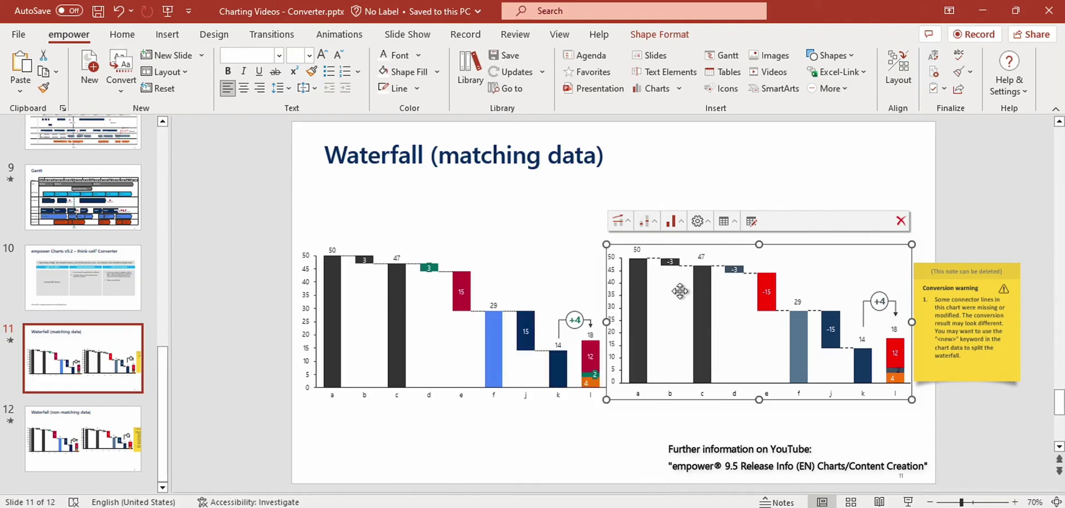
{"action": "left_click", "coordinate": [672, 264]}
{"action": "left_click", "coordinate": [751, 286]}
Customize the converted waterfall chart's data labels to use absolute values, and deselect the chart
{"action": "left_click", "coordinate": [645, 222]}
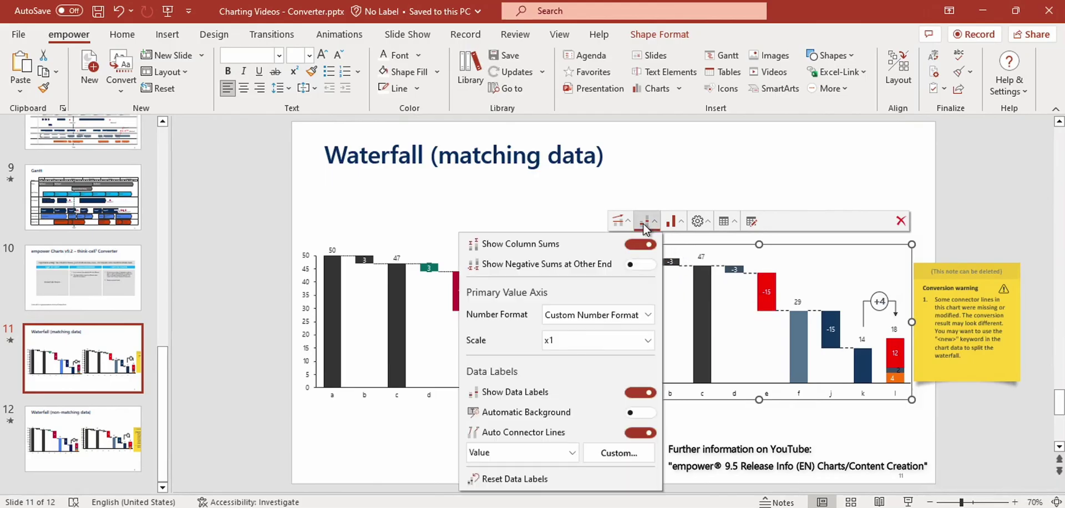
{"action": "left_click", "coordinate": [631, 455]}
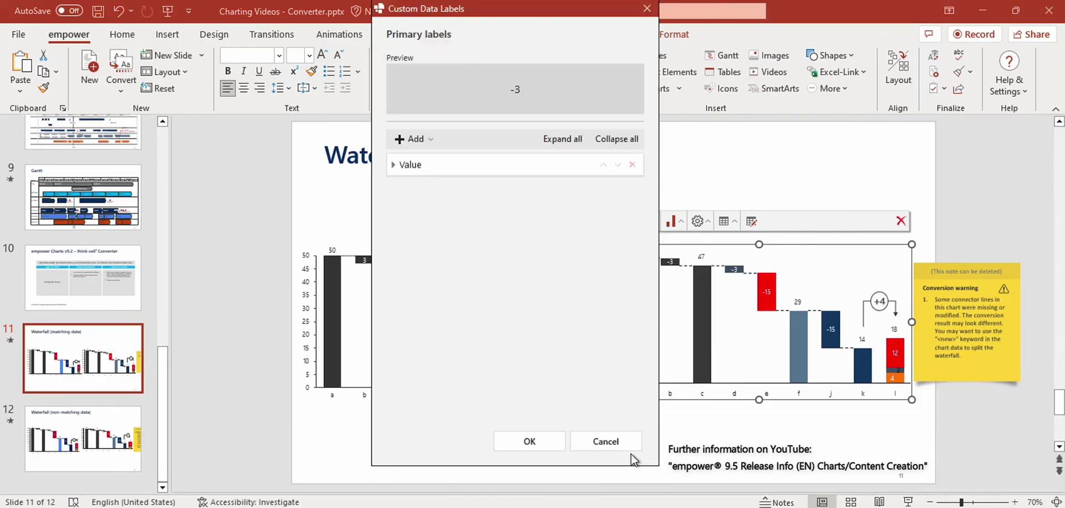
{"action": "left_click", "coordinate": [393, 165]}
{"action": "left_click", "coordinate": [406, 182]}
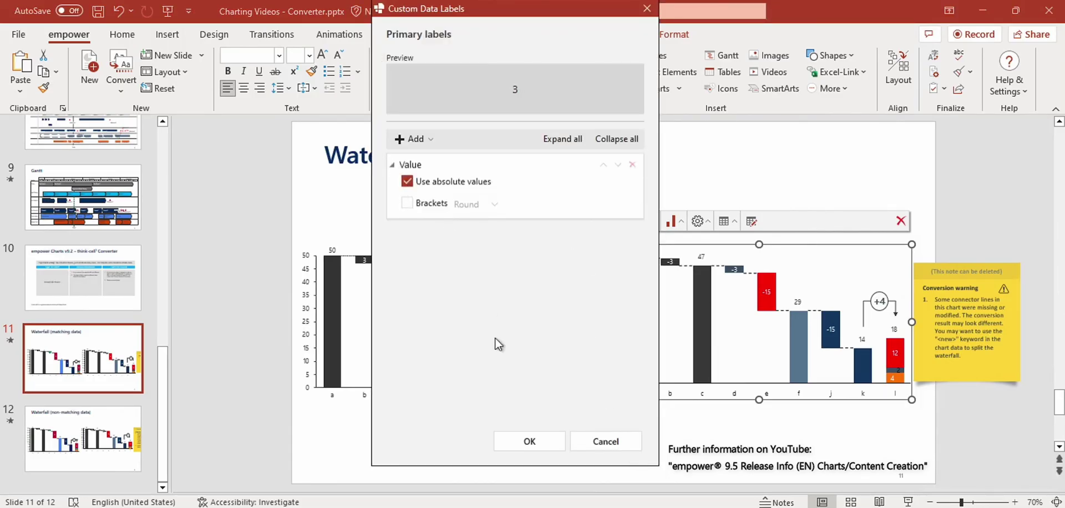
{"action": "left_click", "coordinate": [530, 442]}
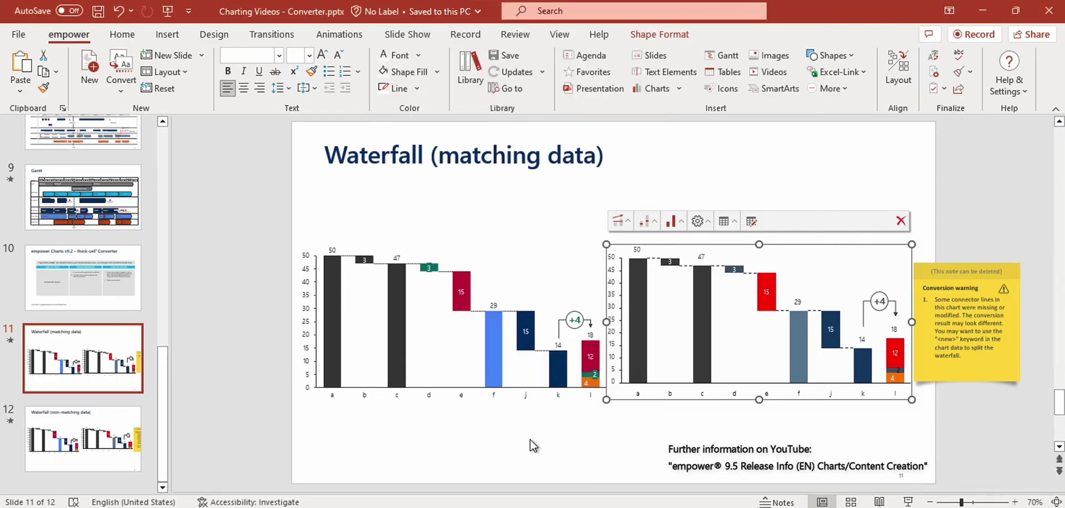
{"action": "left_click", "coordinate": [581, 414]}
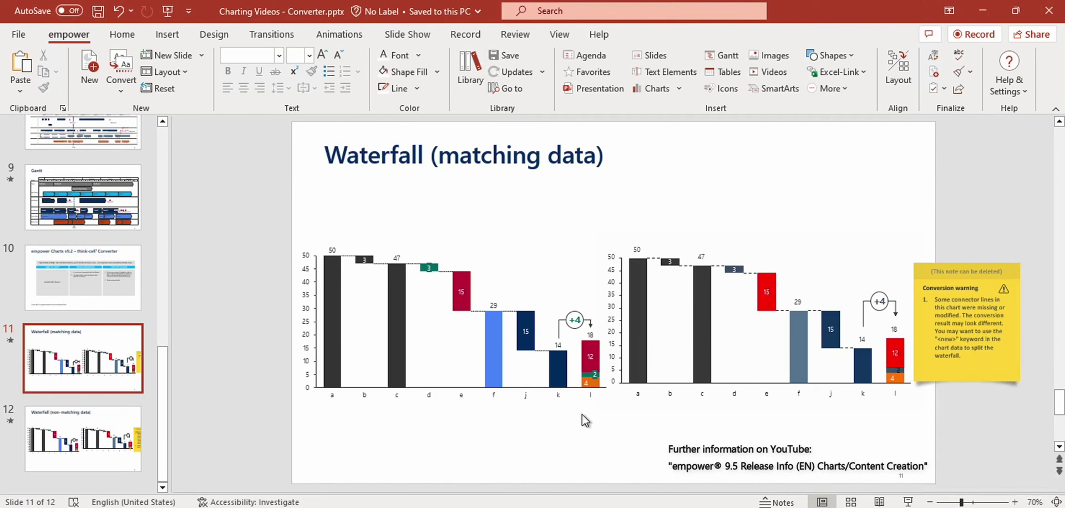
{"action": "left_click", "coordinate": [748, 324]}
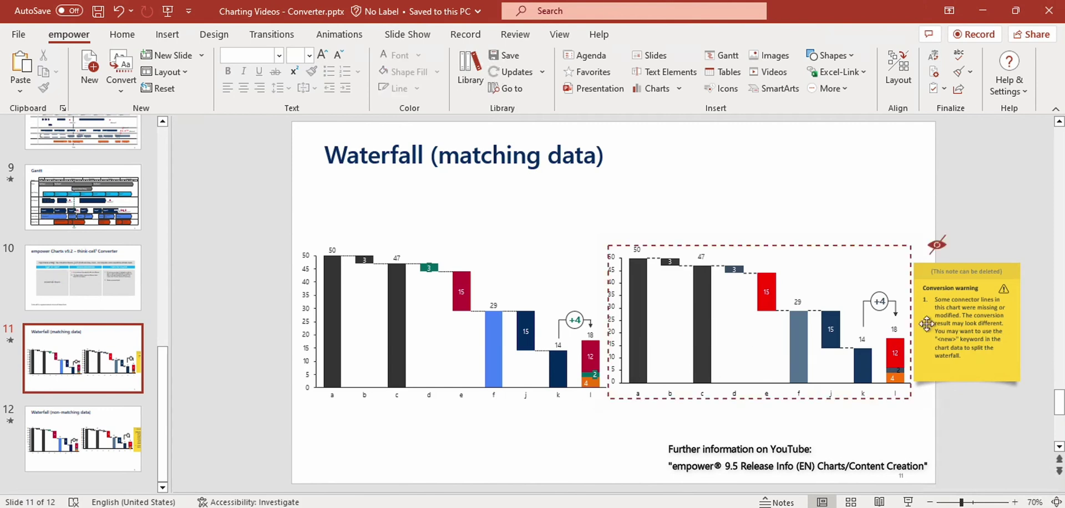
{"action": "key", "text": "Escape"}
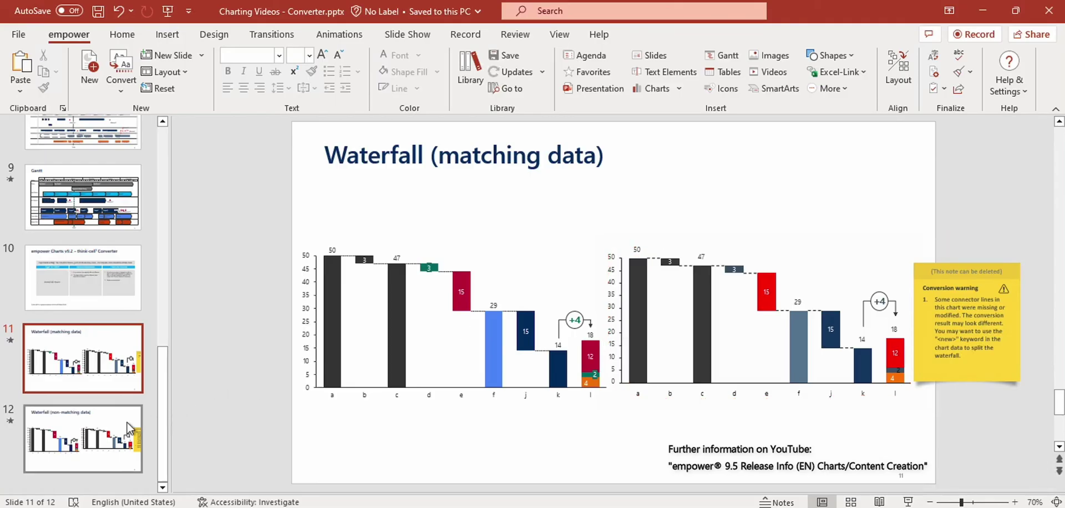
Go back to the "Charting in empower®" title slide at the start of the presentation
{"action": "scroll", "coordinate": [126, 422], "scroll_direction": "up", "scroll_amount": 10}
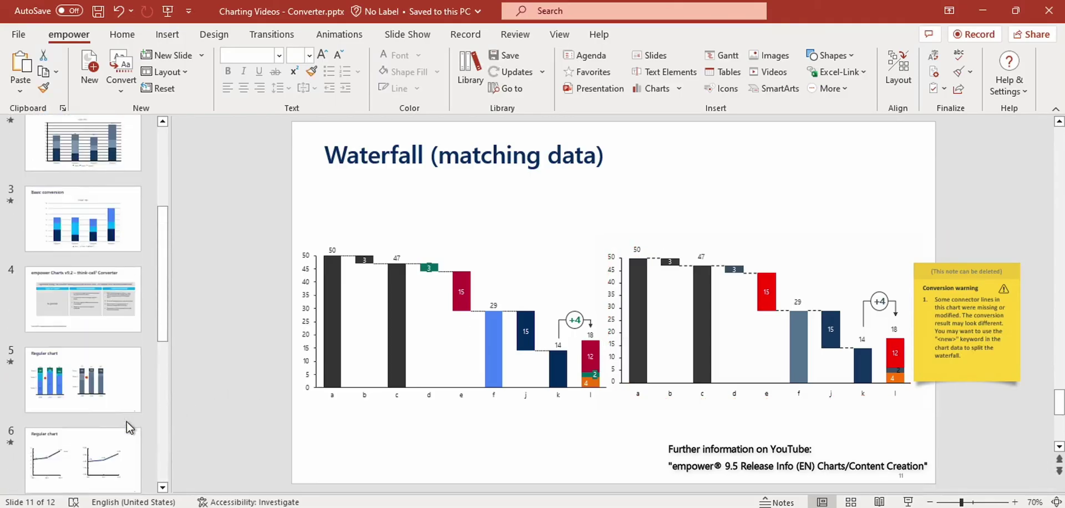
{"action": "scroll", "coordinate": [120, 170], "scroll_direction": "up", "scroll_amount": 1}
{"action": "left_click", "coordinate": [110, 138]}
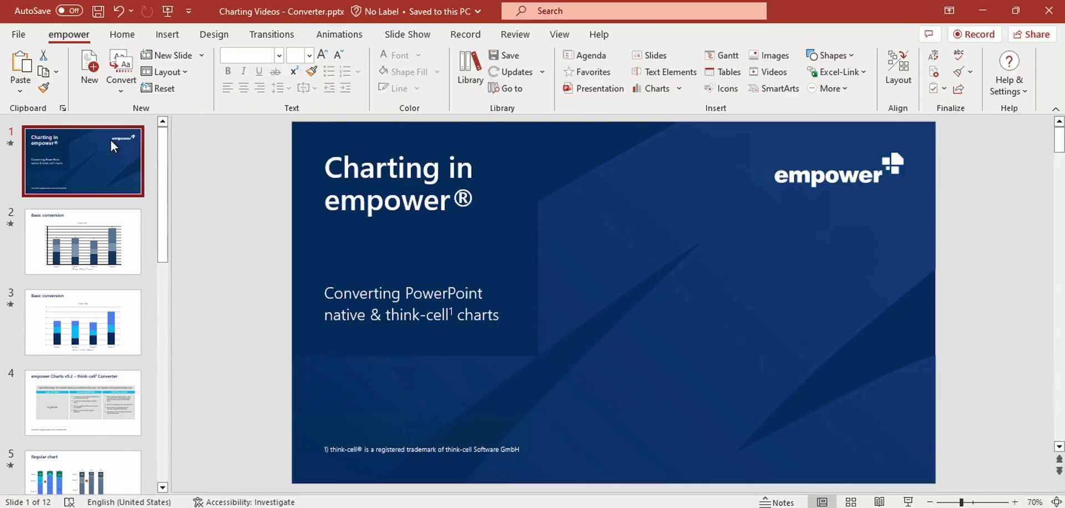